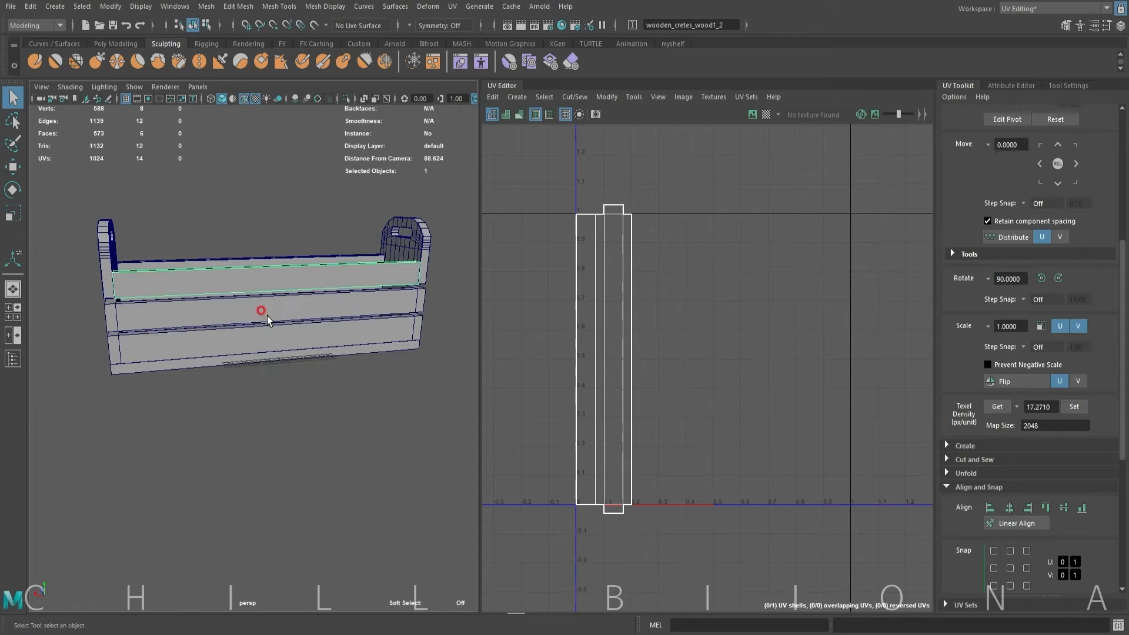
- Replace the middle and lower front slats of the crate with duplicates of the top front slat moved down
left_click(268, 304)
key("ctrl+h")
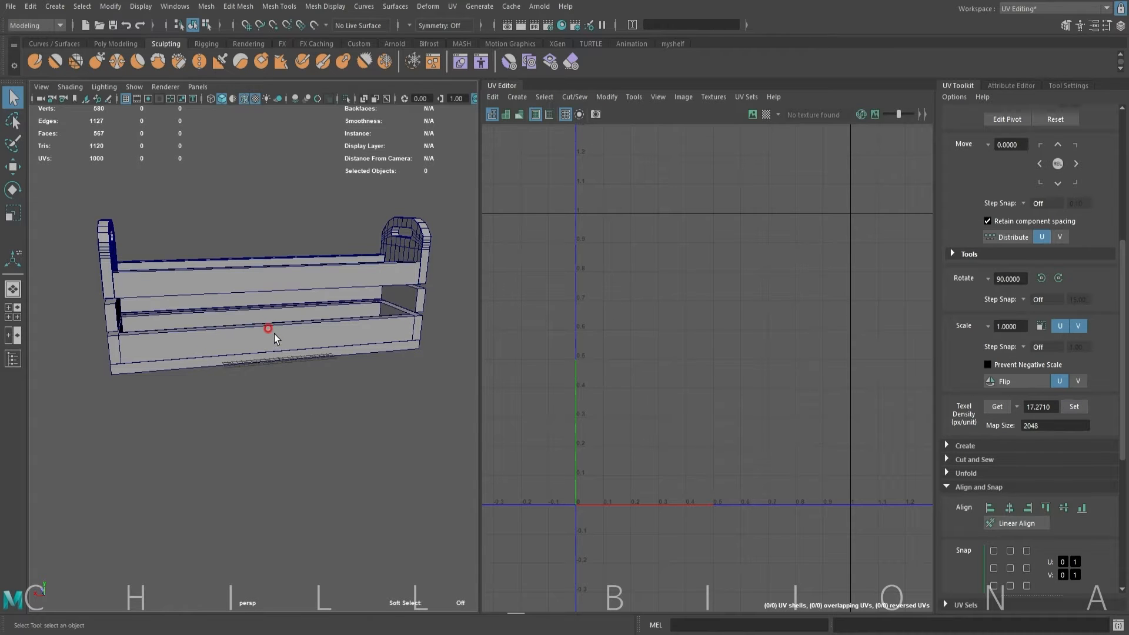
left_click(265, 270)
key("w")
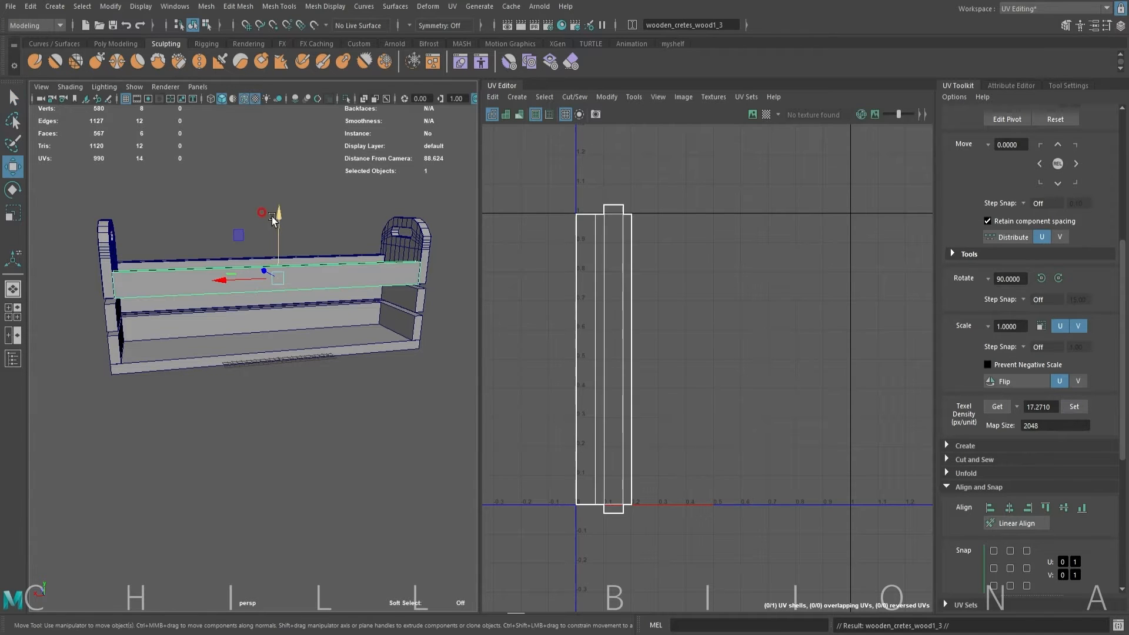
left_click_drag(271, 207, 285, 276)
key("ctrl+d")
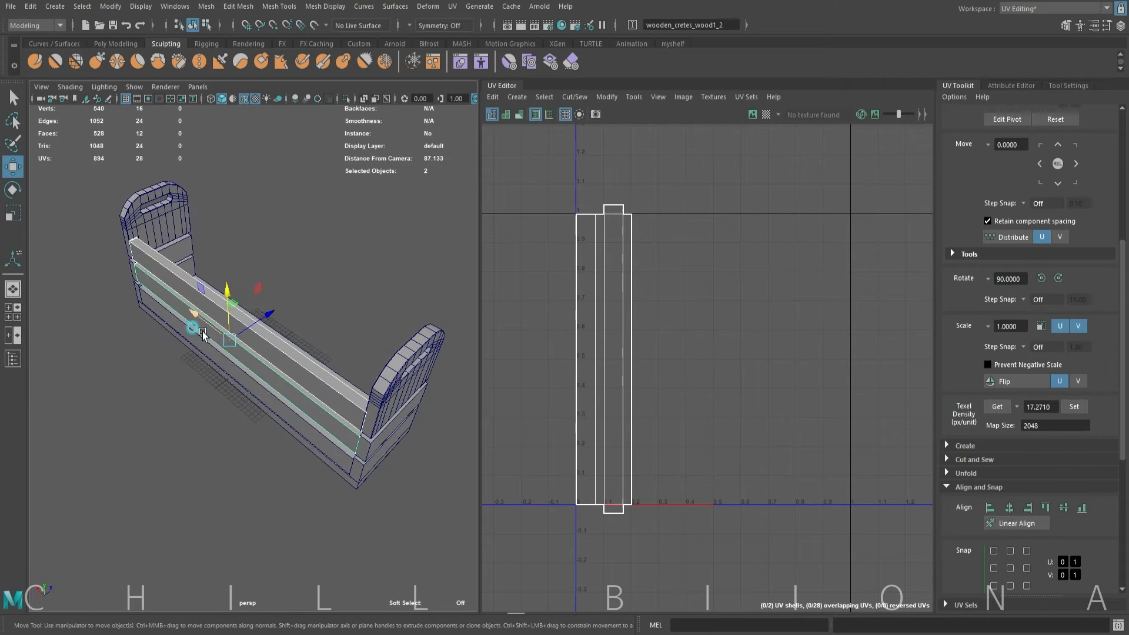
- Move the copies of the front slats across the crate and line them up on its back side
left_click_drag(231, 297, 315, 310)
left_click_drag(330, 317, 223, 265, "alt")
left_click_drag(321, 344, 327, 342)
- Move and sew the separate UV pieces of the lower end slat into one connected shell
left_click(158, 382)
right_click_drag(647, 189, 609, 227)
left_click(659, 252)
left_click(577, 294)
key("g")
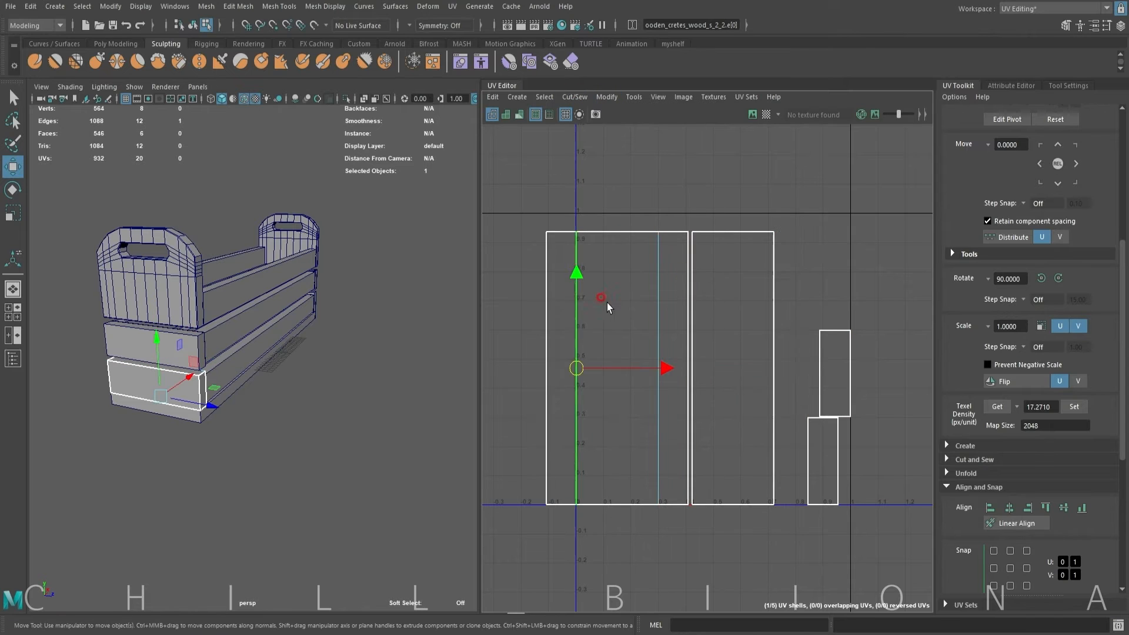
left_click(547, 294)
key("g")
left_click(542, 353)
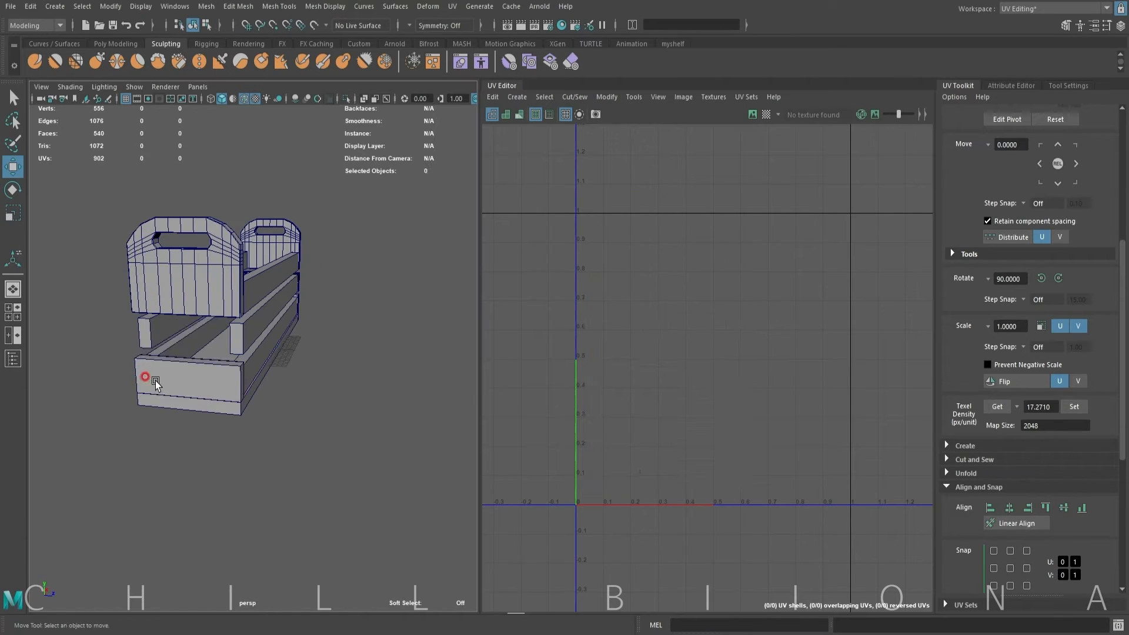
- Duplicate the lower end slat and move the copy up into the gap beneath the handled panel
left_click(156, 383)
key("ctrl+d")
left_click_drag(189, 325, 188, 284)
- Delete the two old slats at the opposite end of the crate
left_click(188, 382, "shift")
left_click_drag(359, 371, 228, 365, "alt")
key("ctrl+d")
key("Delete")
- Duplicate the two end slats and move the copies along the crate until they sit flush at the opposite end
left_click_drag(106, 368, 181, 364, "alt")
left_click(178, 359)
left_click(176, 379, "shift")
left_click_drag(265, 411, 177, 411, "alt")
key("ctrl+d")
left_click_drag(192, 333, 401, 326)
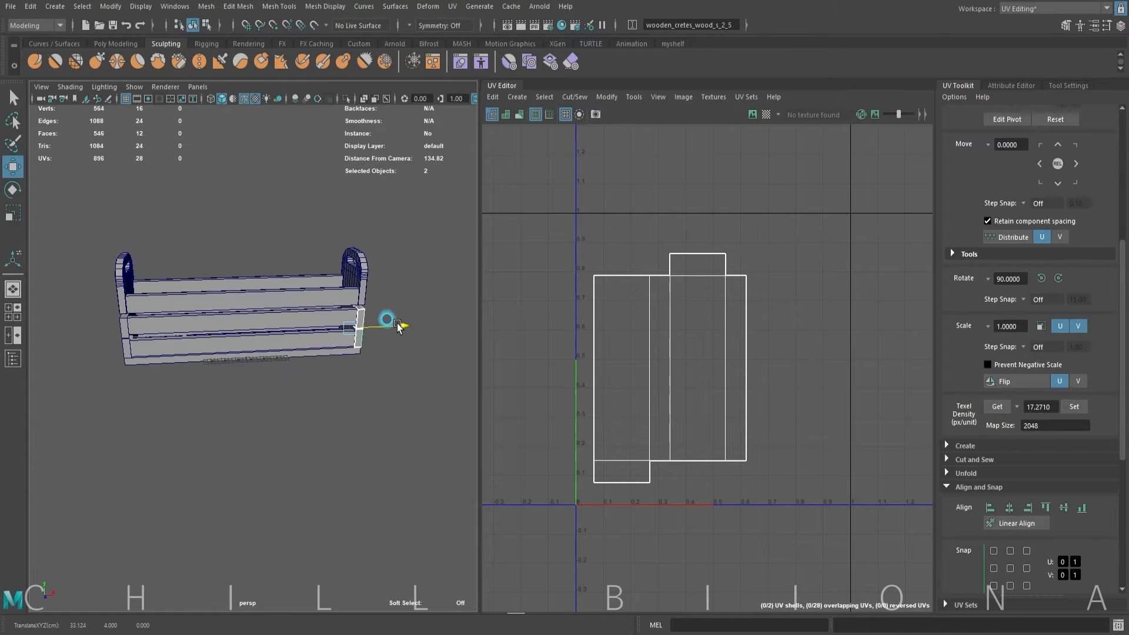
right_click_drag(294, 377, 365, 402, "alt")
left_click_drag(308, 405, 304, 406)
- Sew the UV edges of the crate's bottom board into a single shell and shift it to the right along U
left_click_drag(311, 353, 300, 320, "alt")
left_click(247, 456)
right_click_drag(649, 270, 634, 170)
left_click(587, 227)
left_click(655, 250)
left_click(579, 251)
left_click(623, 214)
right_click_drag(650, 222, 652, 174, "shift")
left_click(624, 282)
right_click_drag(623, 288, 617, 352, "shift")
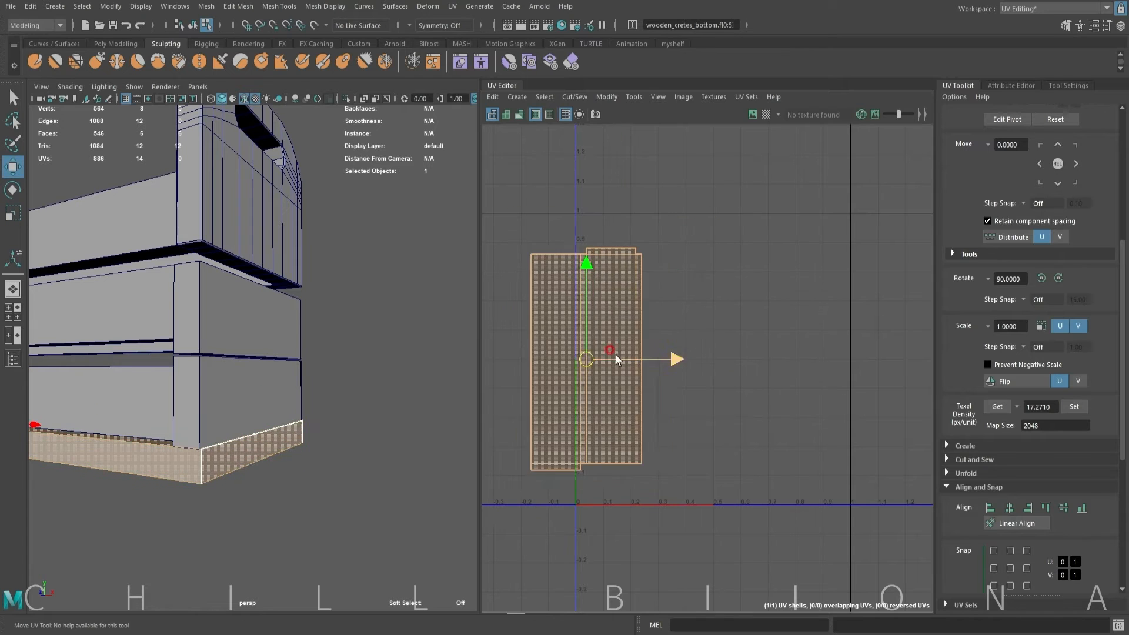
left_click_drag(617, 359, 698, 359)
- Select one handled end panel of the crate and isolate it in the perspective view
left_click_drag(401, 327, 345, 367, "alt")
right_click_drag(345, 369, 264, 329, "alt")
right_click_drag(229, 230, 262, 213)
left_click(378, 300)
key("ctrl+1")
left_click_drag(377, 306, 330, 318, "alt")
middle_click_drag(376, 294, 313, 288, "alt")
right_click_drag(315, 289, 421, 294, "alt")
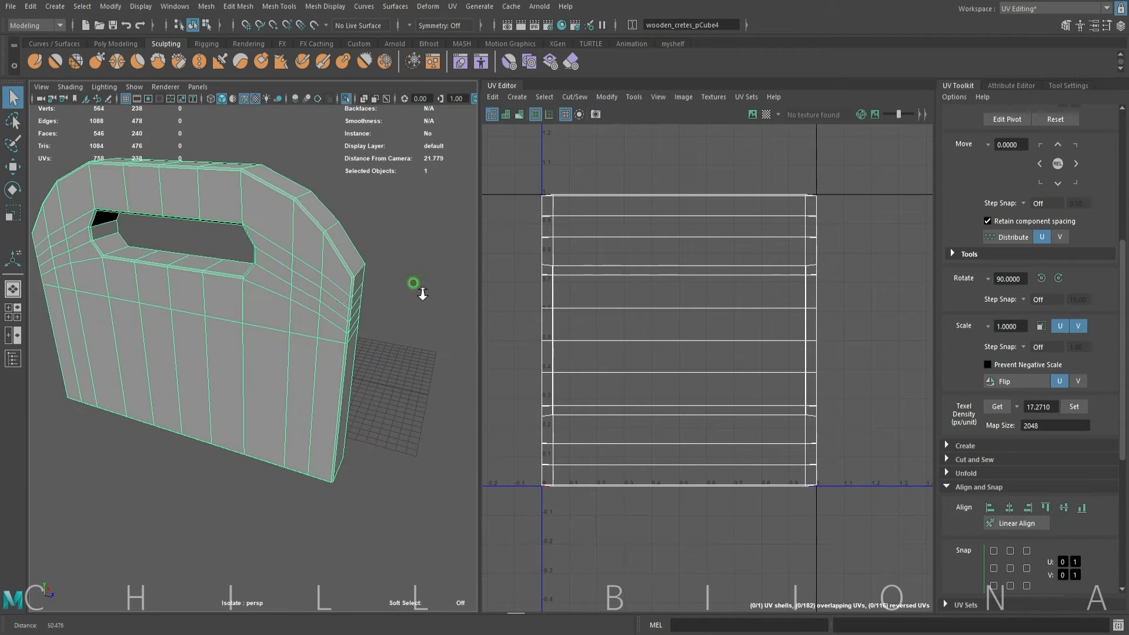
middle_click_drag(299, 273, 347, 338, "alt")
- Cut the UVs along the outer edge loop and the handle-hole edge loop on one broad face of the panel
right_click_drag(316, 250, 316, 219)
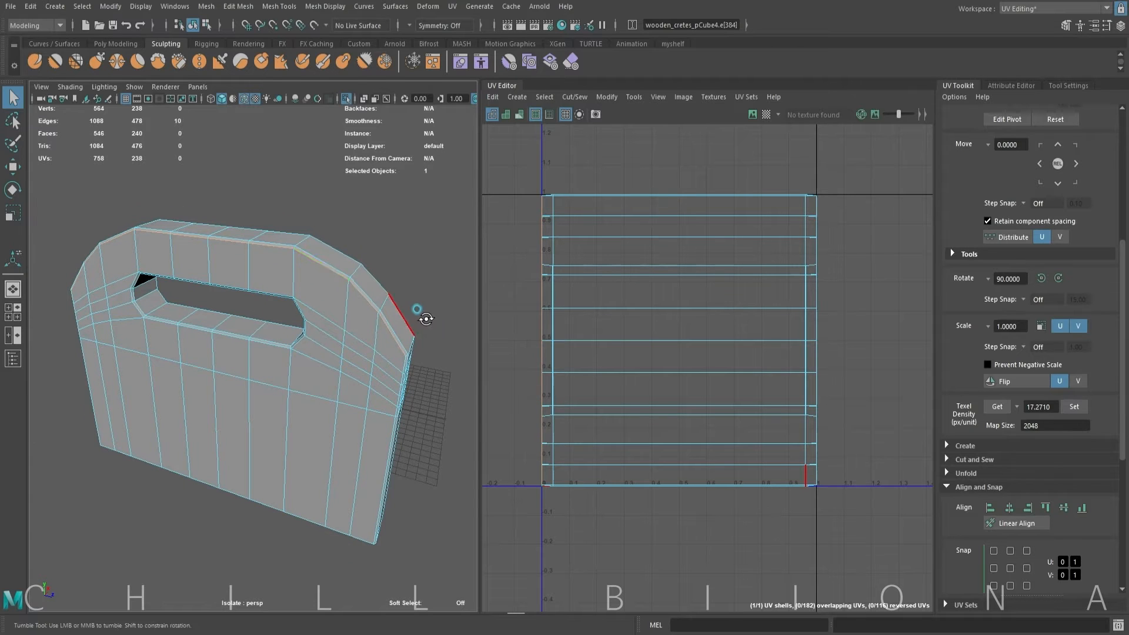
left_click_drag(423, 314, 374, 307, "alt")
left_click(575, 97)
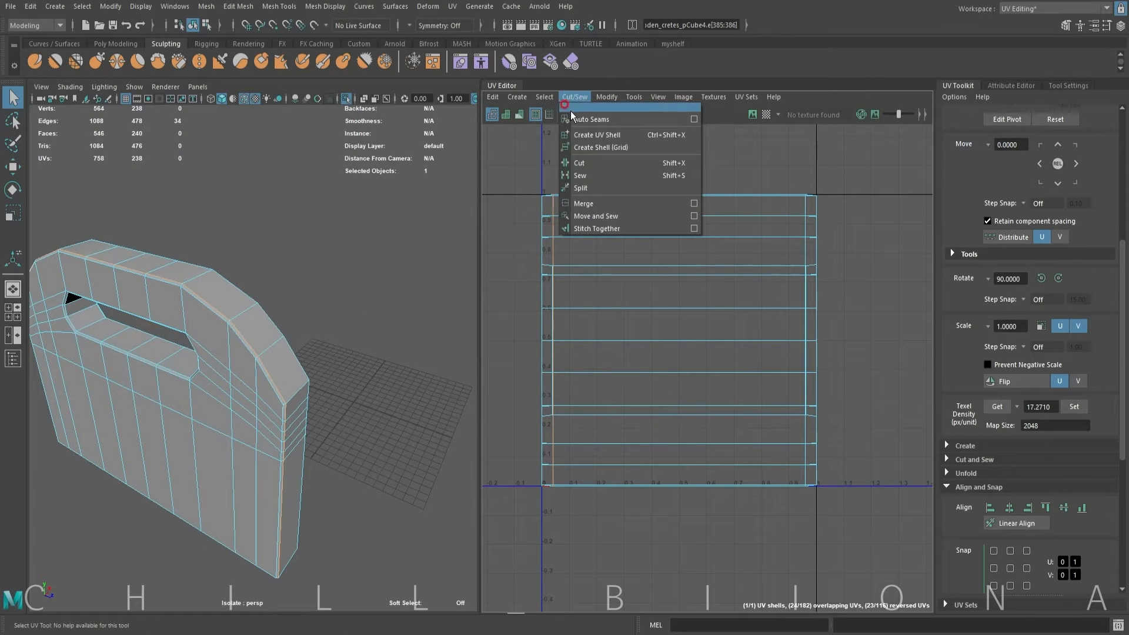
left_click(588, 164)
left_click_drag(239, 234, 360, 250, "alt")
double_click(206, 321)
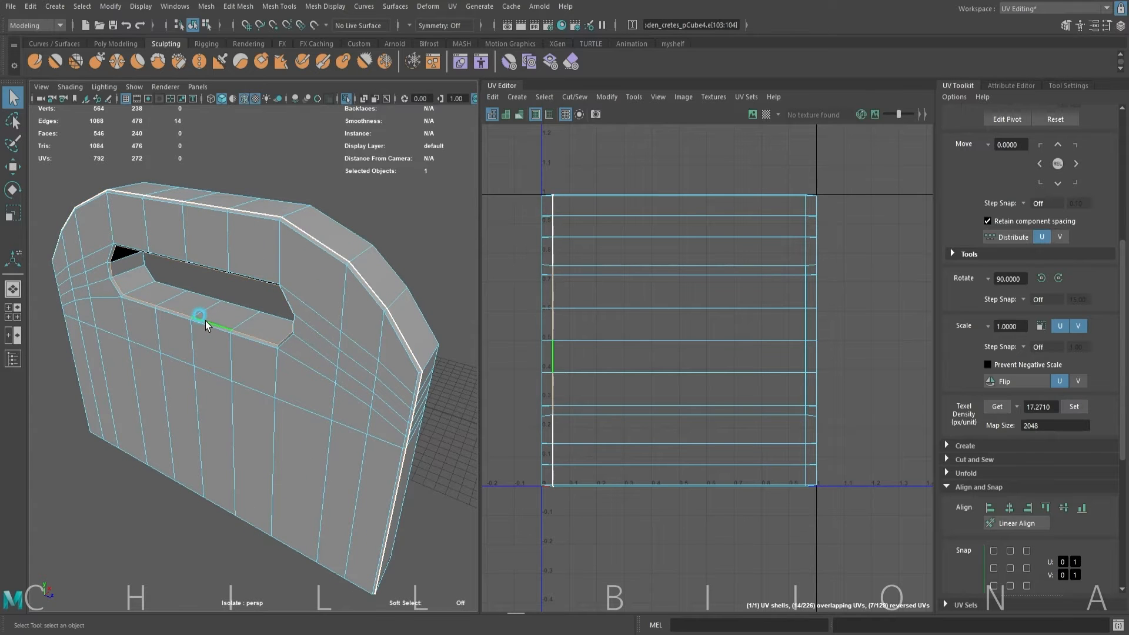
left_click(574, 97)
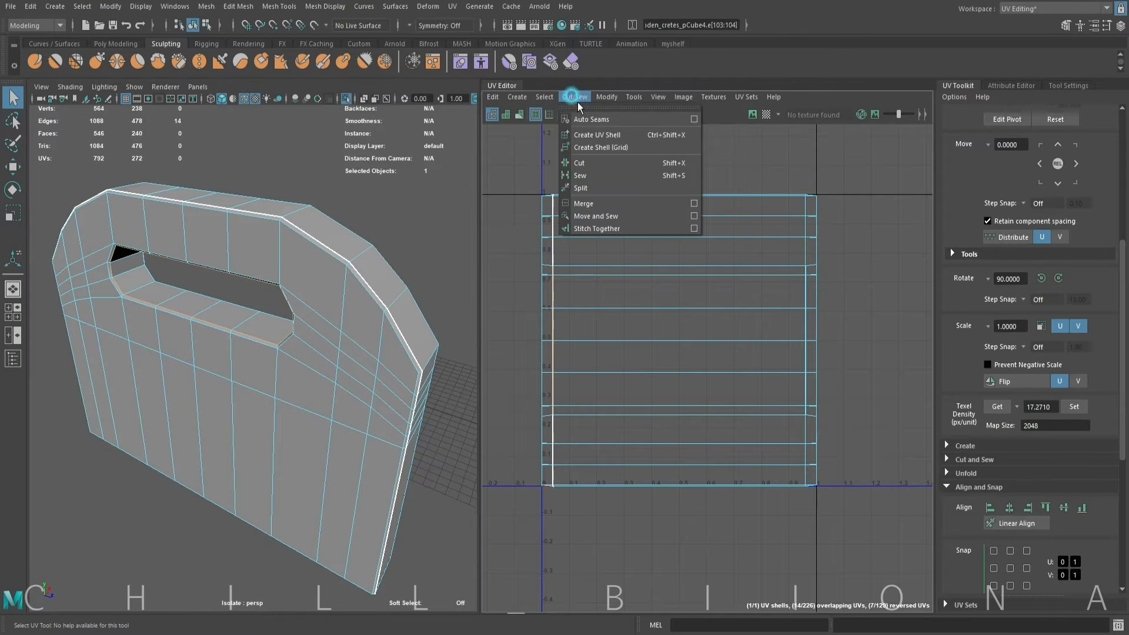
left_click(588, 162)
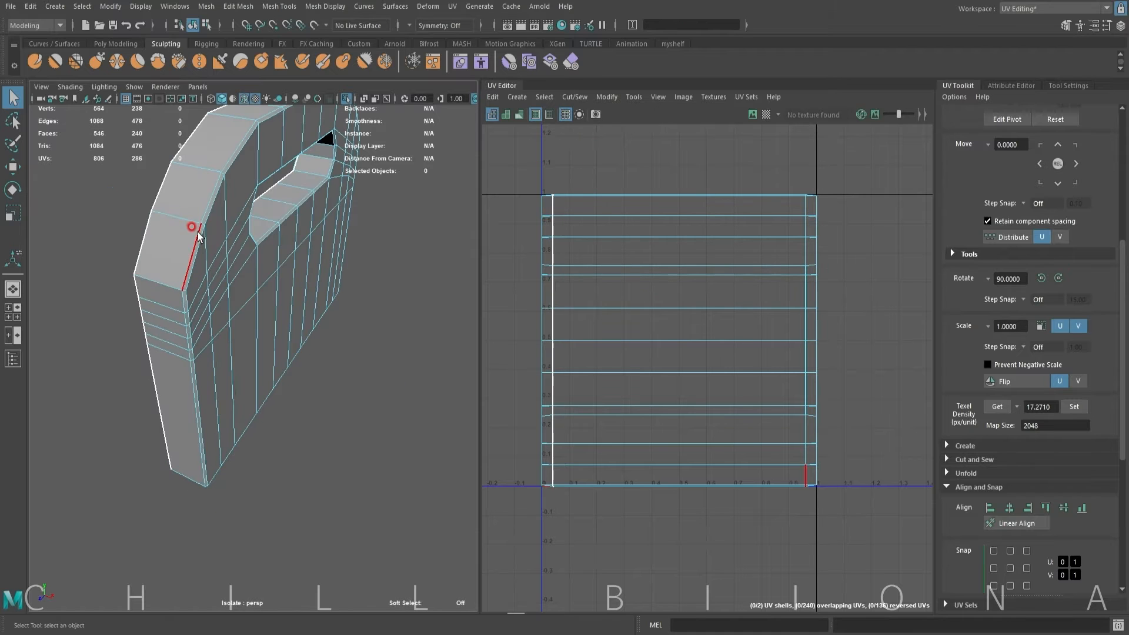
- Cut the UVs along the outer and handle-hole edge loops on the opposite broad face of the panel
left_click(575, 97)
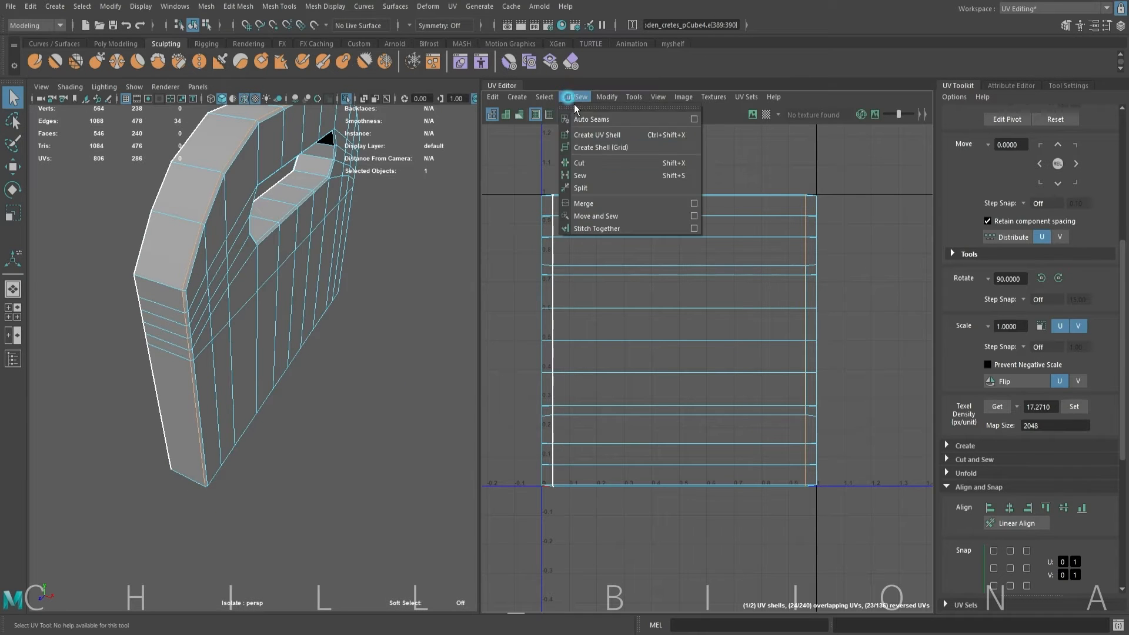
left_click(588, 163)
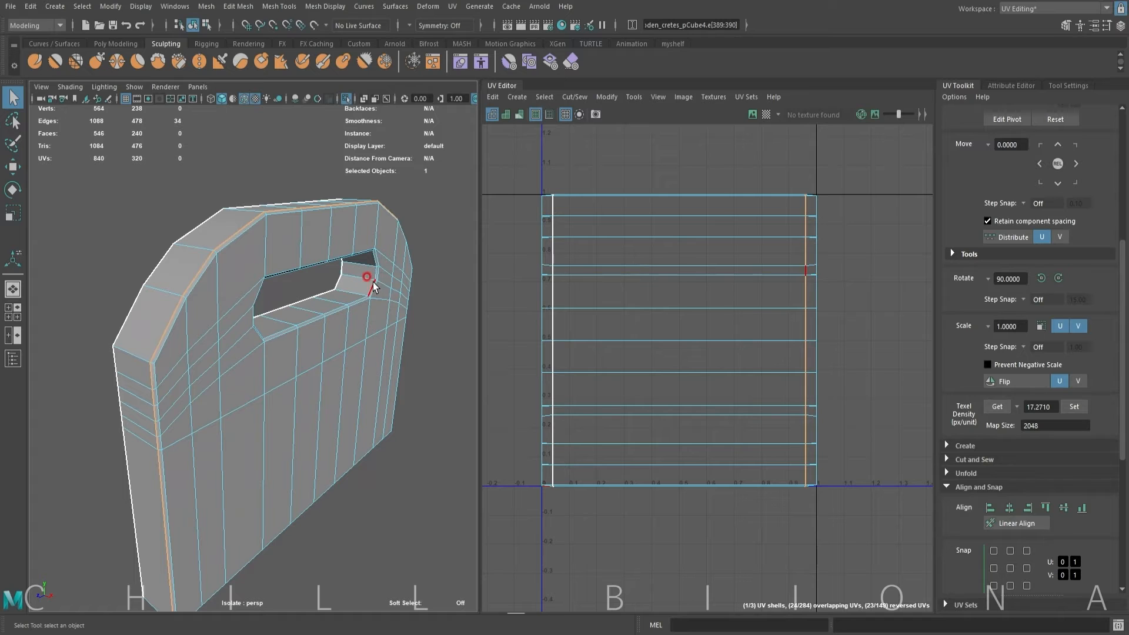
double_click(371, 287)
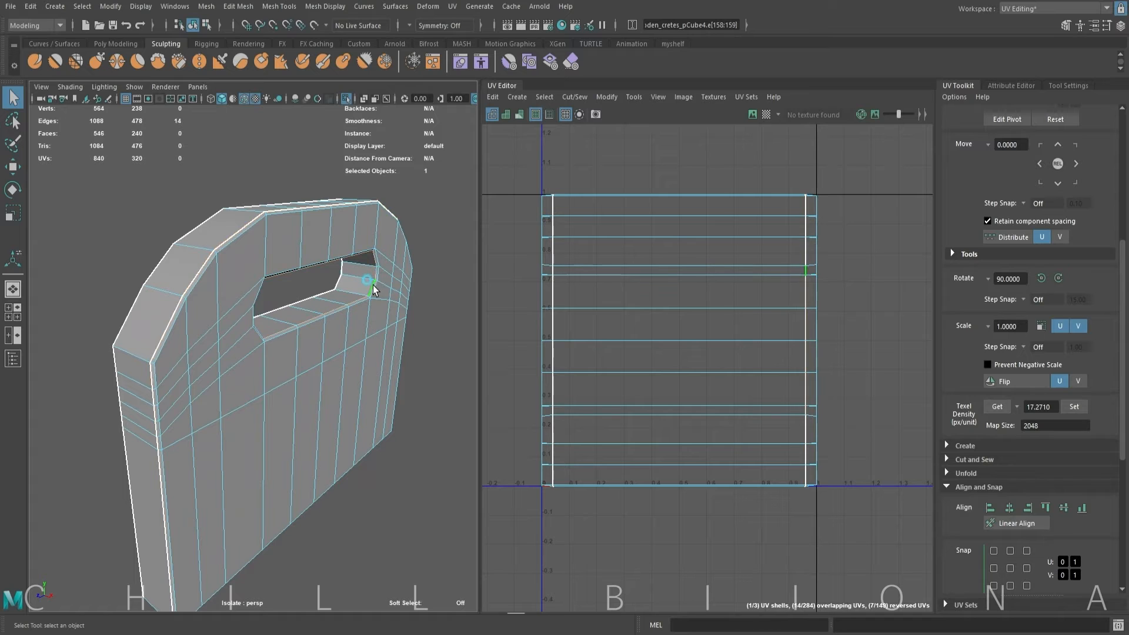
left_click(575, 97)
left_click(581, 159)
- Cut the UVs at the two cross edges of the outer rim where the arched top meets the straight sides
right_click_drag(416, 275, 368, 283, "alt")
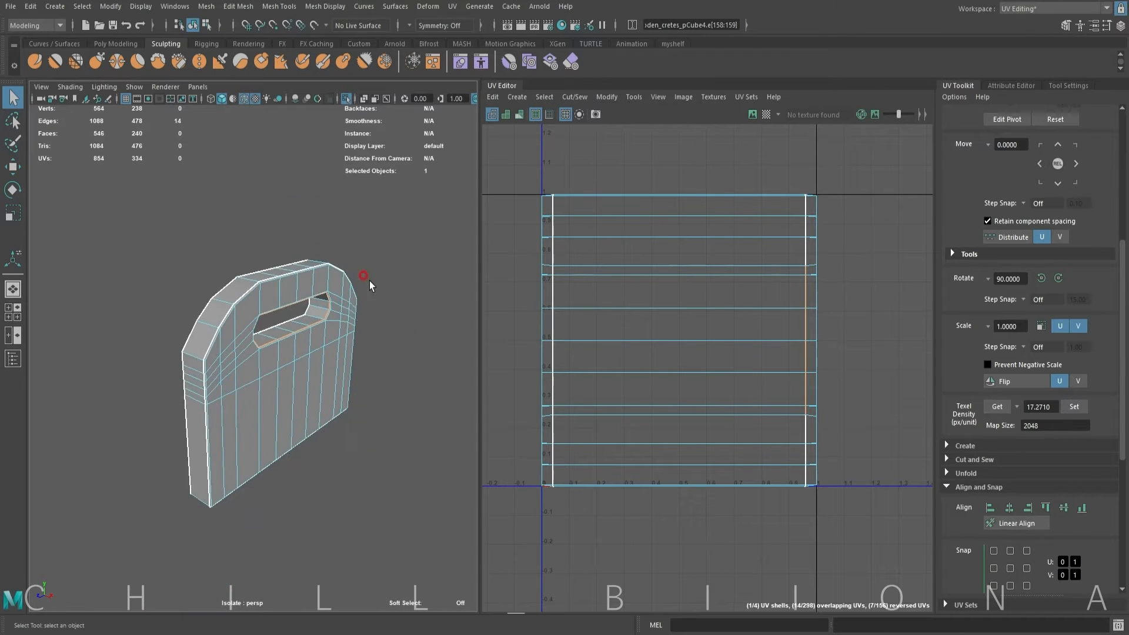
left_click_drag(368, 282, 406, 286, "alt")
left_click(279, 377)
left_click_drag(389, 377, 252, 305, "alt")
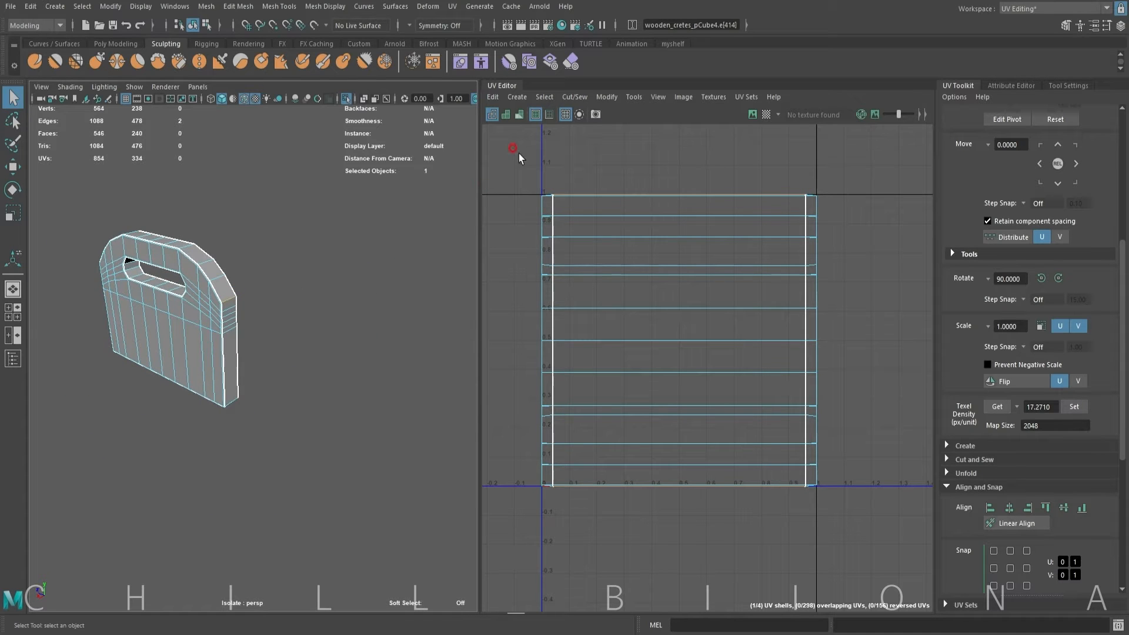
left_click(572, 97)
left_click(582, 160)
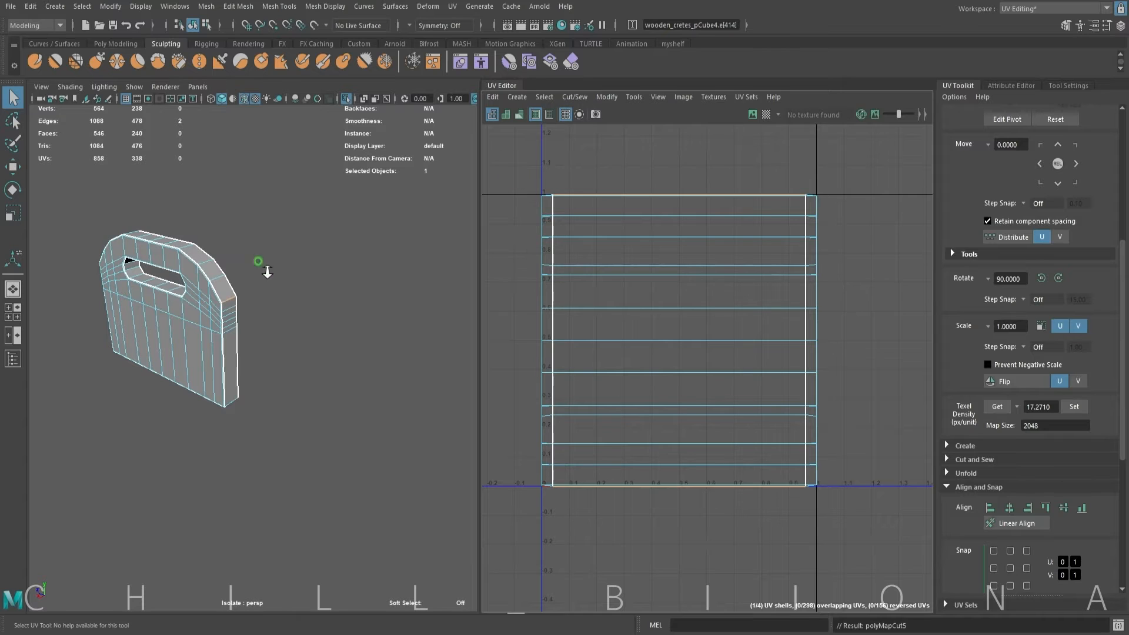
- Cut the UVs at one cross edge inside the handle hole, at its lower corner
right_click_drag(259, 261, 393, 277, "alt")
left_click_drag(253, 284, 376, 344, "alt")
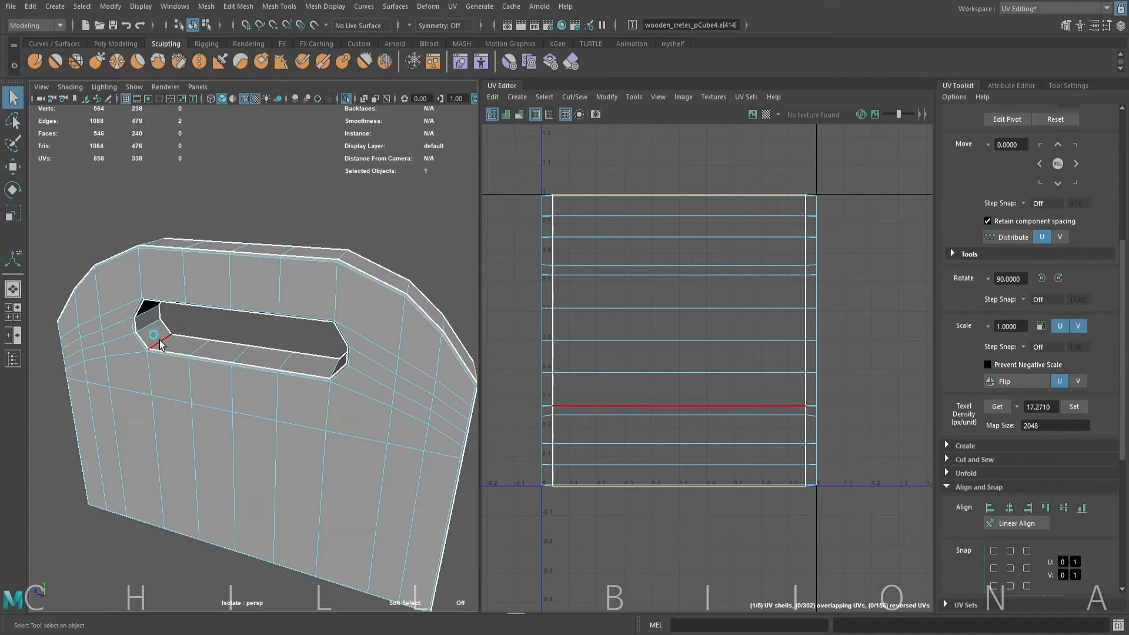
left_click(158, 341)
left_click(573, 98)
left_click(583, 158)
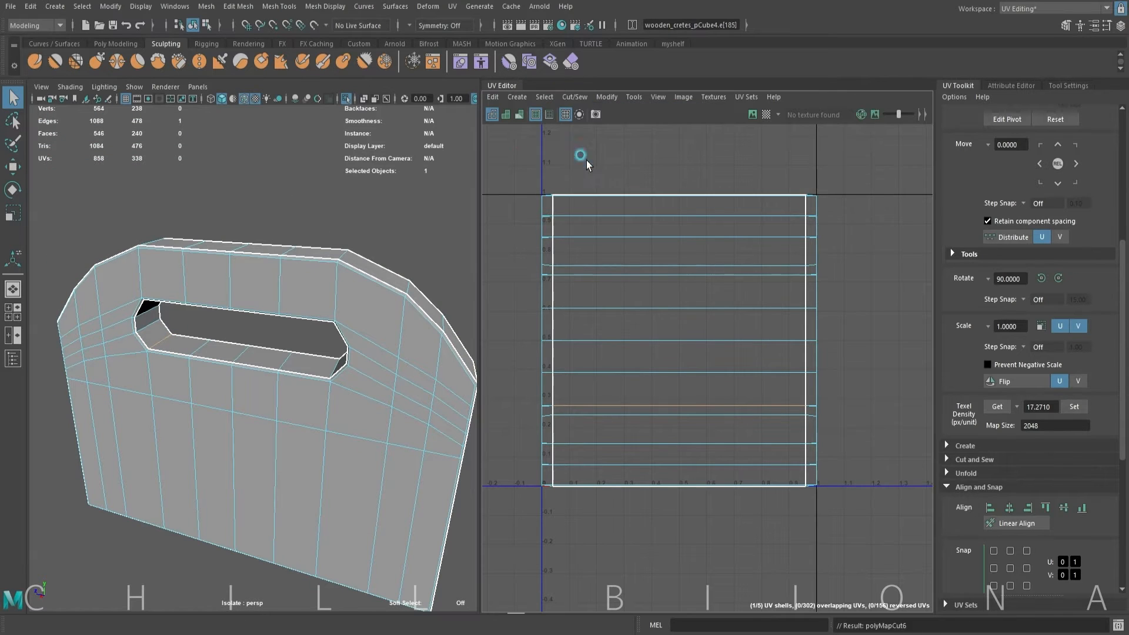
- Select all five UV shells of the end panel and unfold them
left_click_drag(386, 283, 313, 330, "alt")
left_click_drag(515, 171, 832, 515)
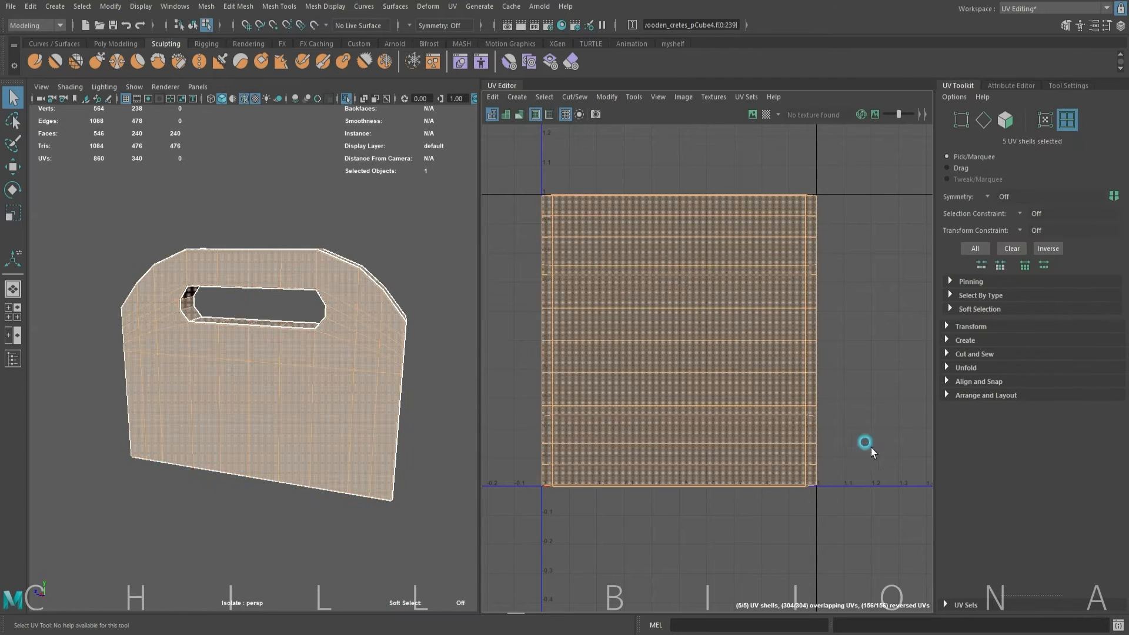
left_click(948, 367)
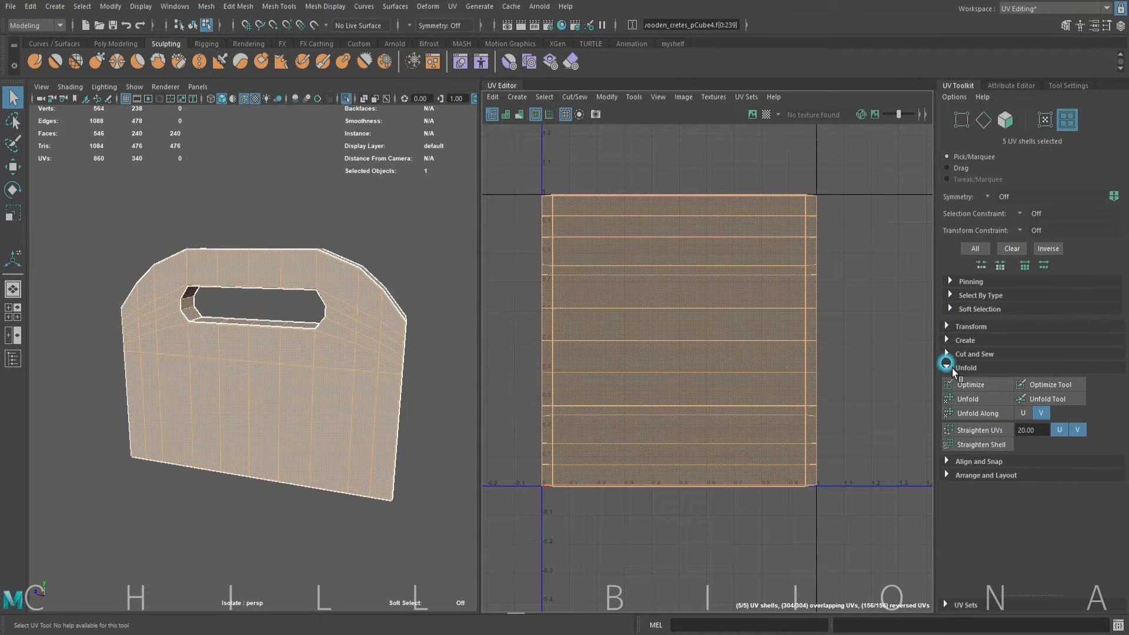
left_click(971, 400)
left_click(726, 345)
scroll(580, 341, "down", 5)
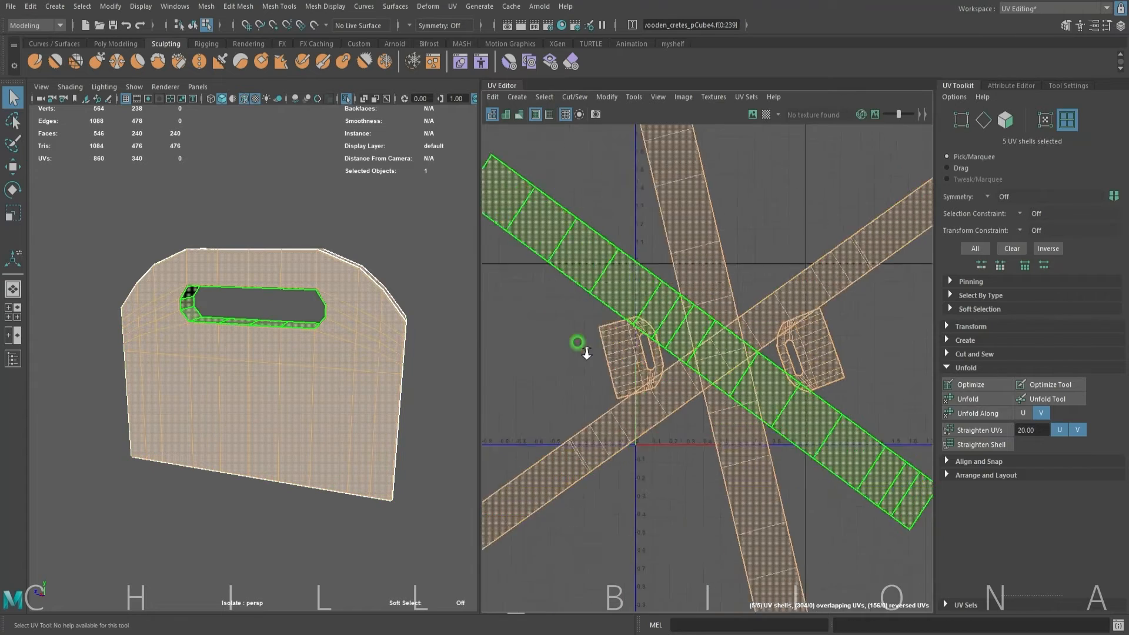
middle_click_drag(707, 382, 670, 365, "alt")
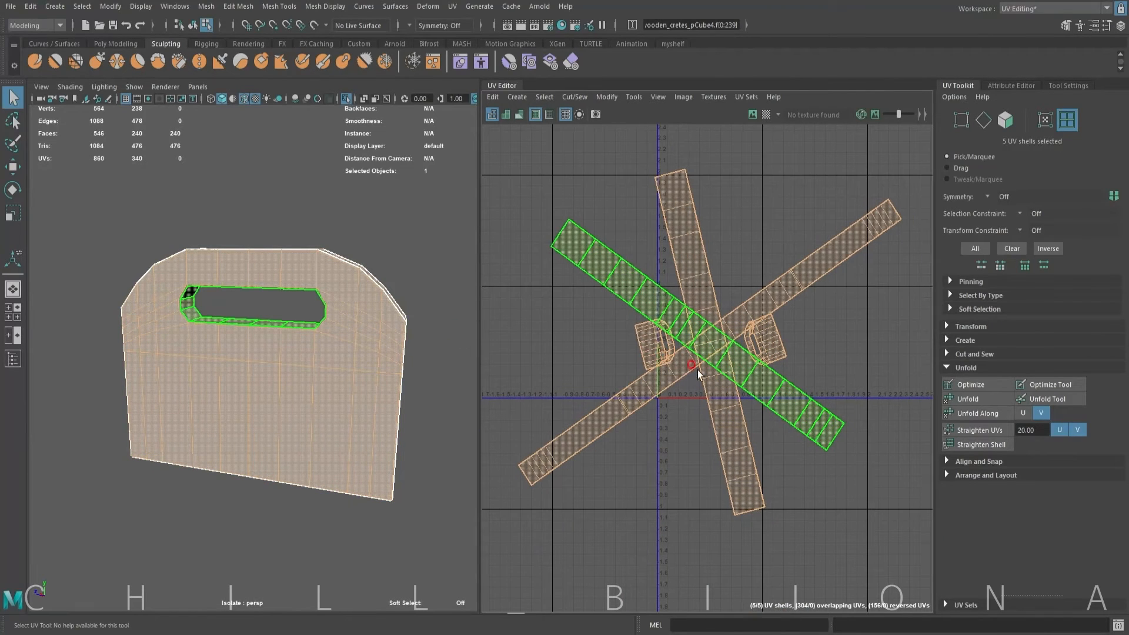
- Lay out the unfolded shells within the 0 to 1 UV tile
left_click(947, 476)
left_click_drag(1124, 419, 1126, 487)
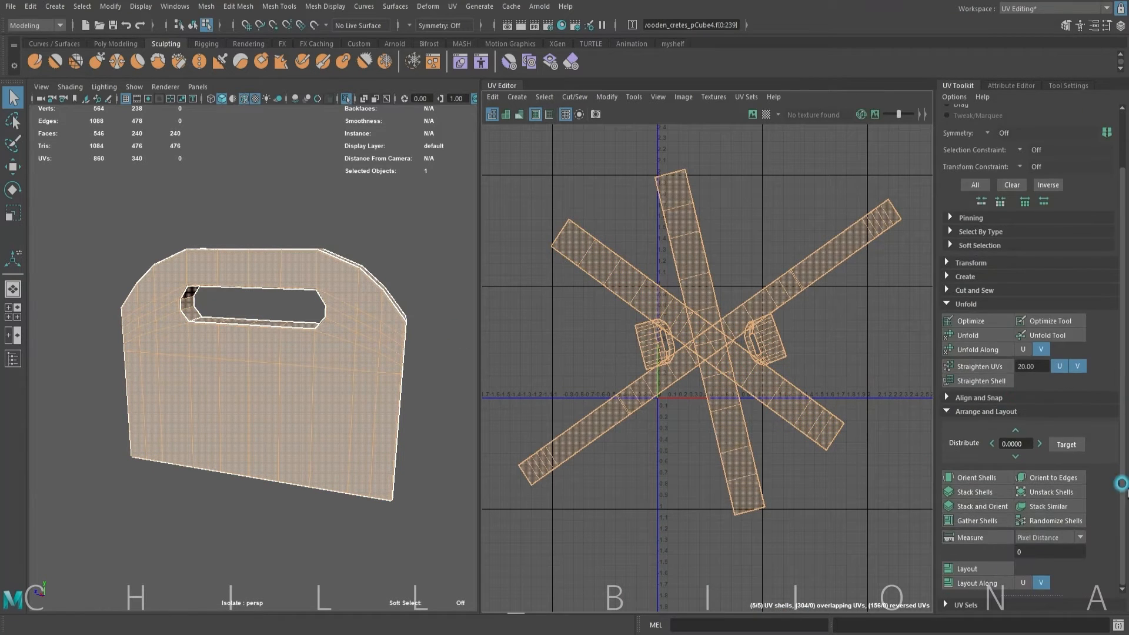
left_click(984, 566)
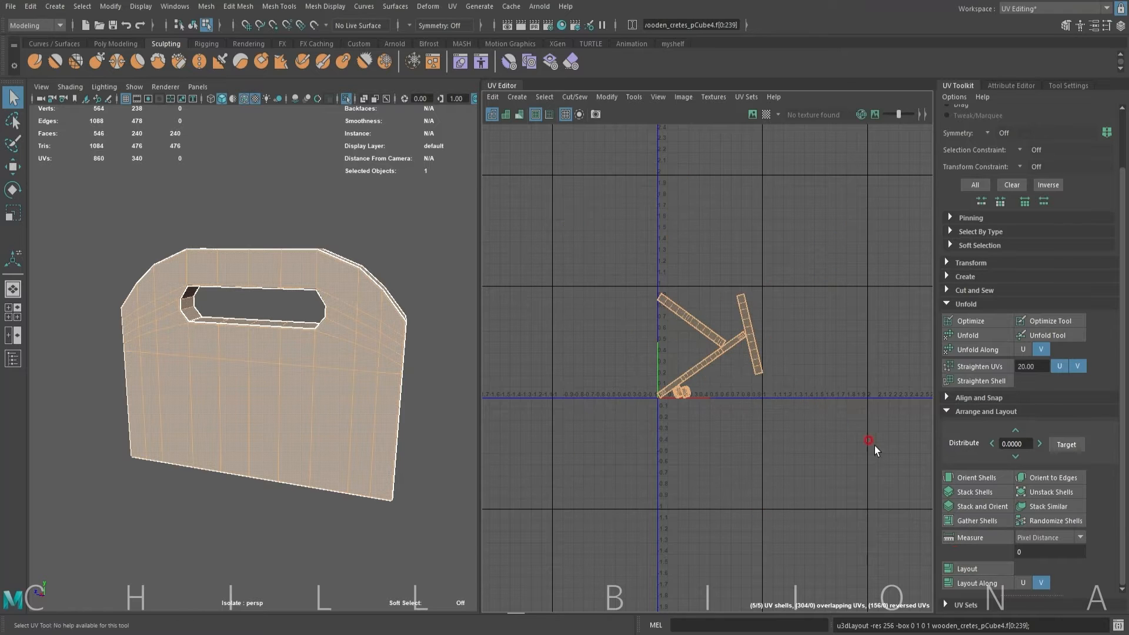
scroll(754, 387, "up", 1)
right_click_drag(753, 387, 782, 387, "alt")
middle_click_drag(730, 392, 718, 394, "alt")
- Select all the panel's UV shells, get their average texel density and set every shell to 35.8778 px/unit
right_click_drag(681, 230, 586, 200)
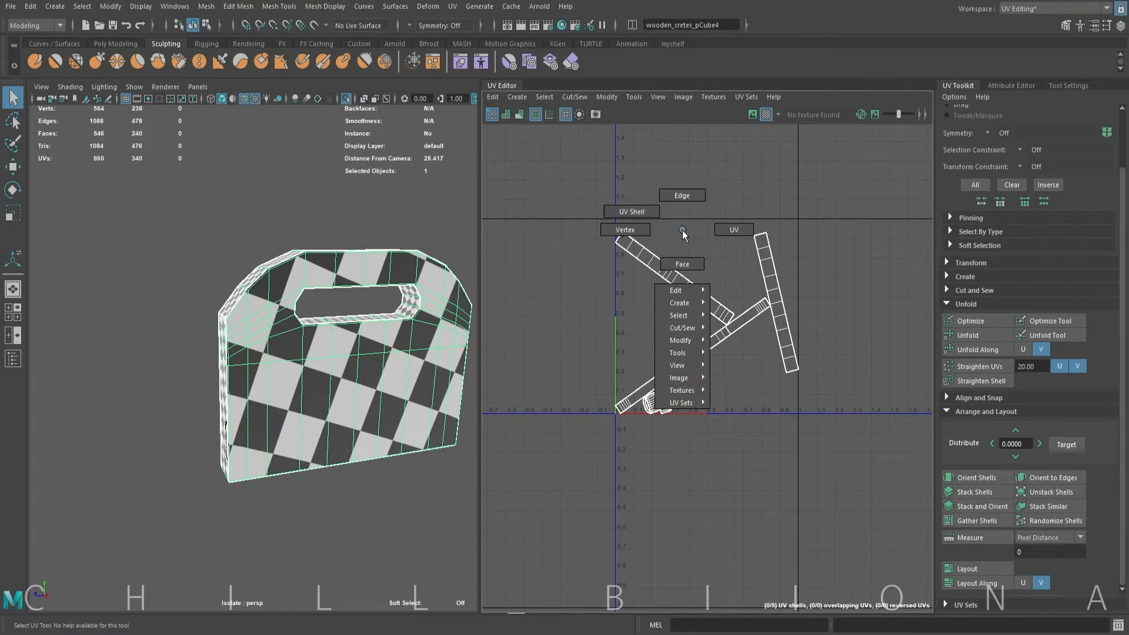
left_click_drag(809, 408, 797, 456)
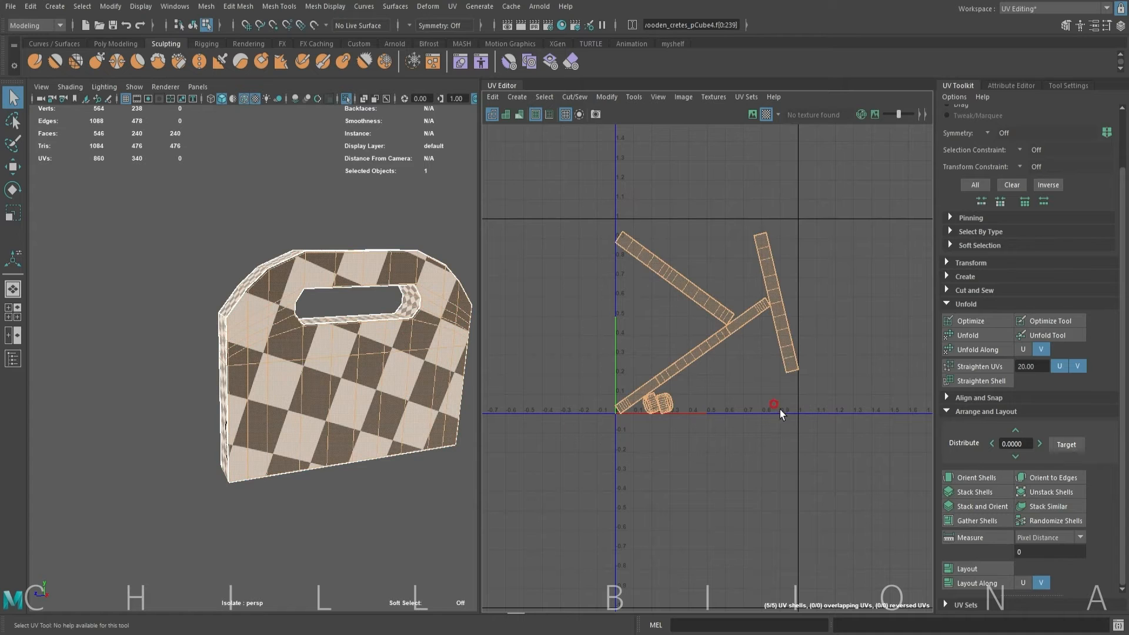
left_click(946, 262)
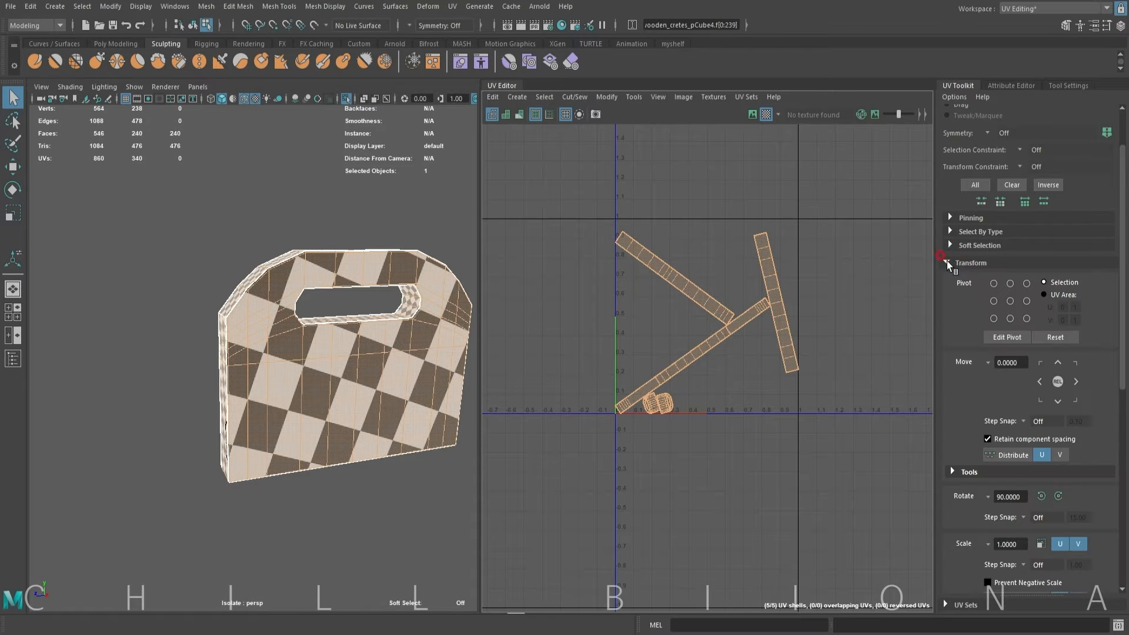
left_click_drag(1124, 279, 1121, 430)
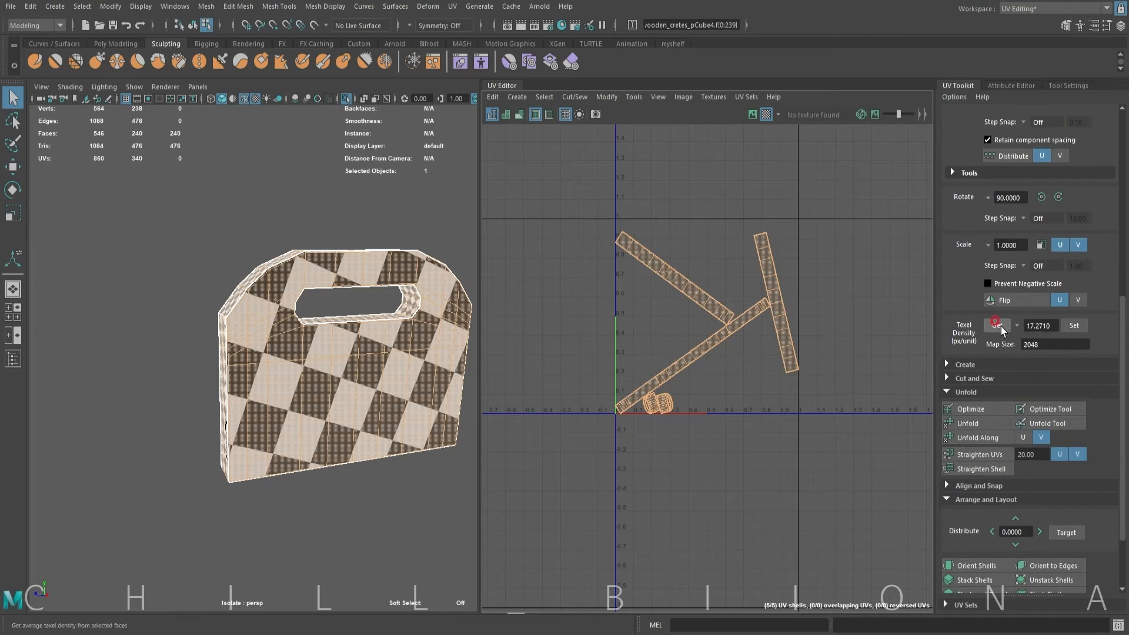
left_click(1071, 327)
- Move the shells up, orient them to the UV axes and move one panel face shell right, clear of the other
key("w")
left_click_drag(697, 298, 710, 267)
left_click(989, 566)
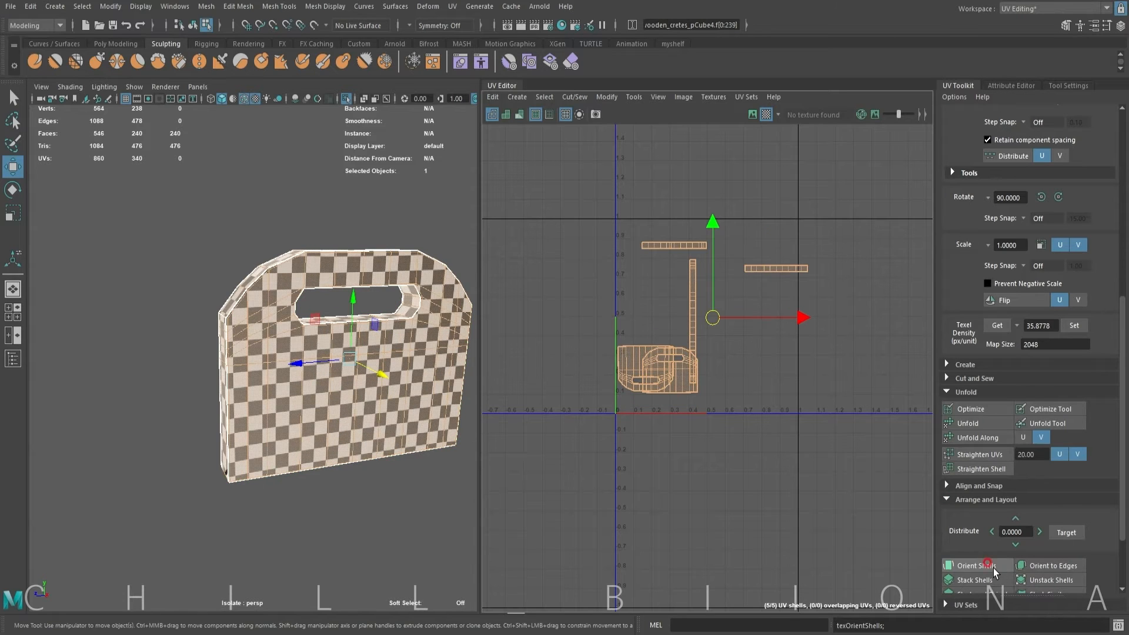
left_click(696, 365)
left_click_drag(704, 374, 761, 372)
- Rotate the upside-down panel face shell 180 degrees and the vertical rim strip shell 90 degrees
left_click(649, 375)
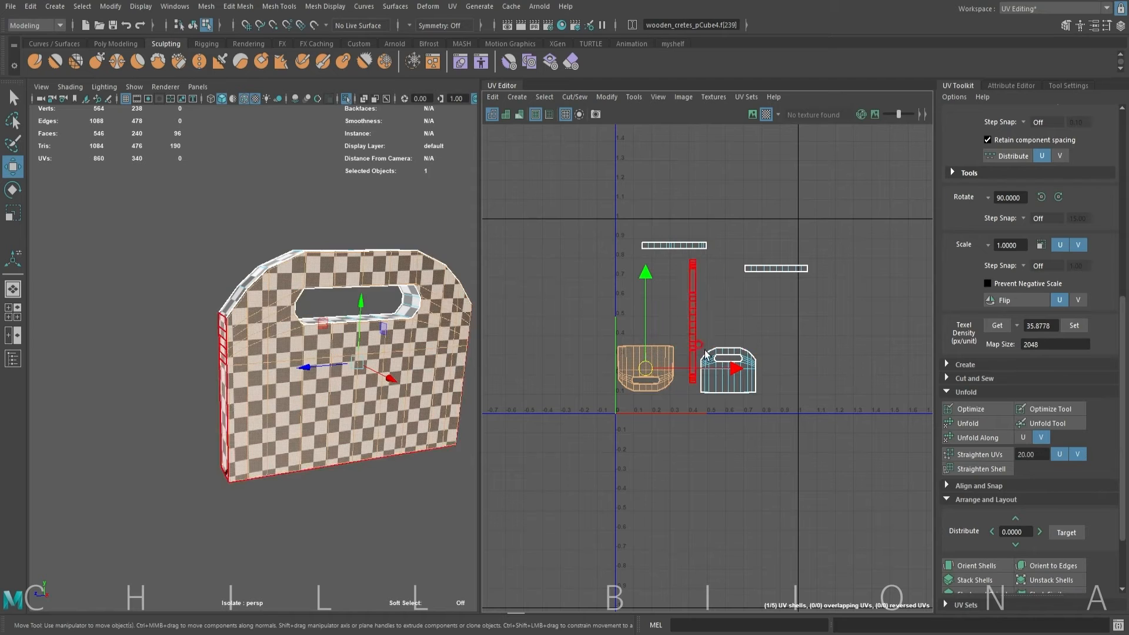
left_click(1043, 196)
left_click(1043, 197)
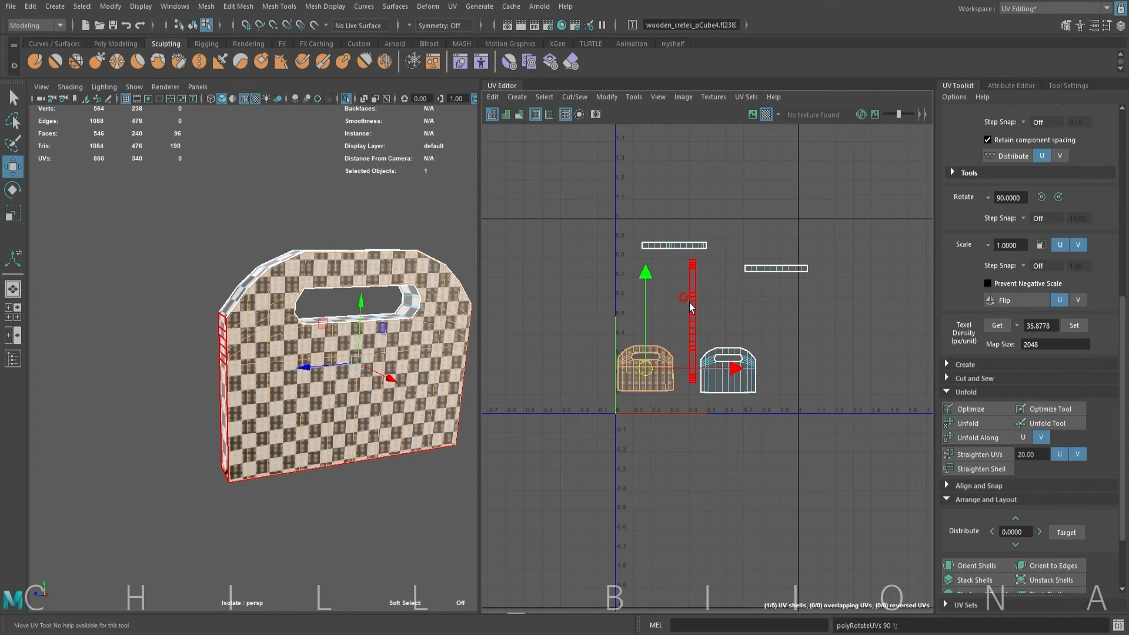
left_click(693, 312)
left_click(1042, 196)
- Gather the three narrow strip shells into a horizontal stack above the two panel face shells
left_click(677, 245)
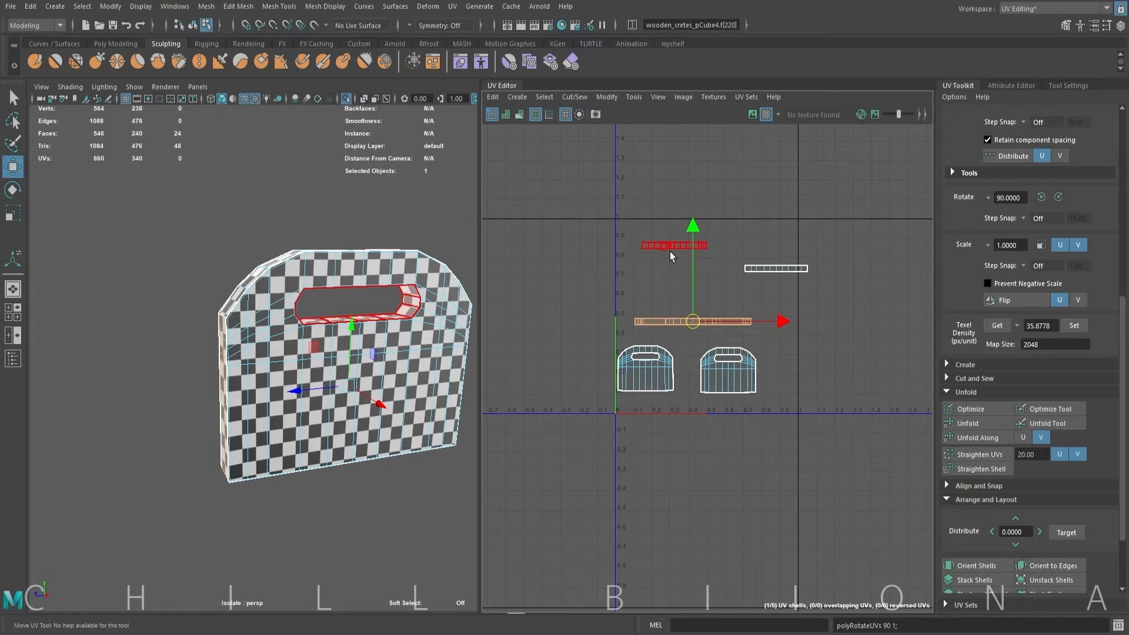
left_click_drag(680, 224, 681, 288)
left_click(773, 264)
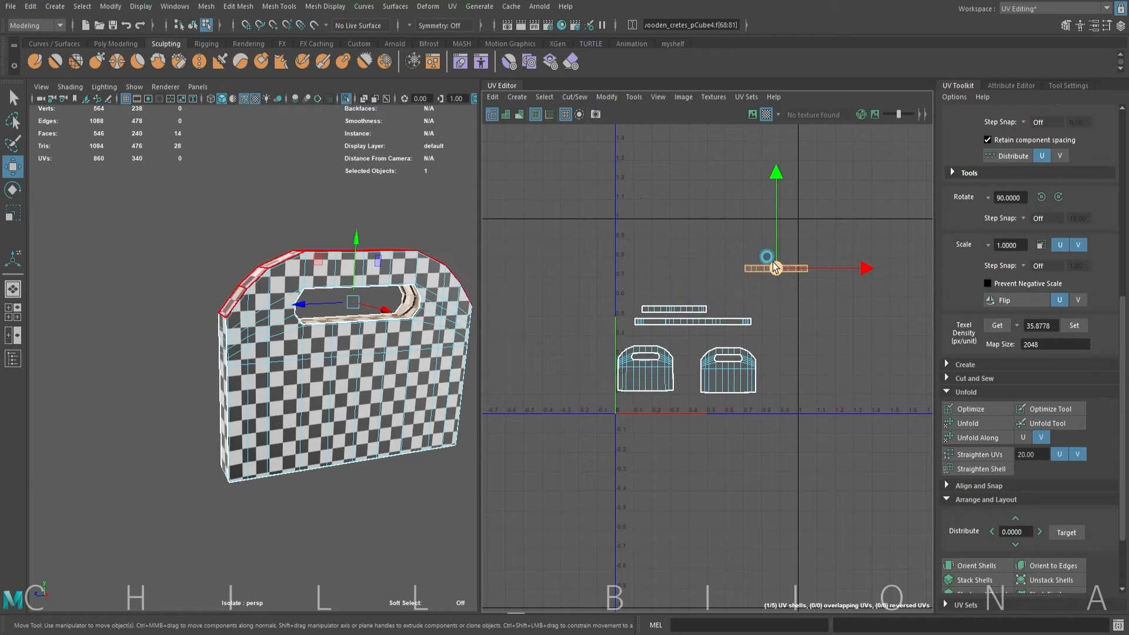
left_click_drag(810, 270, 675, 276)
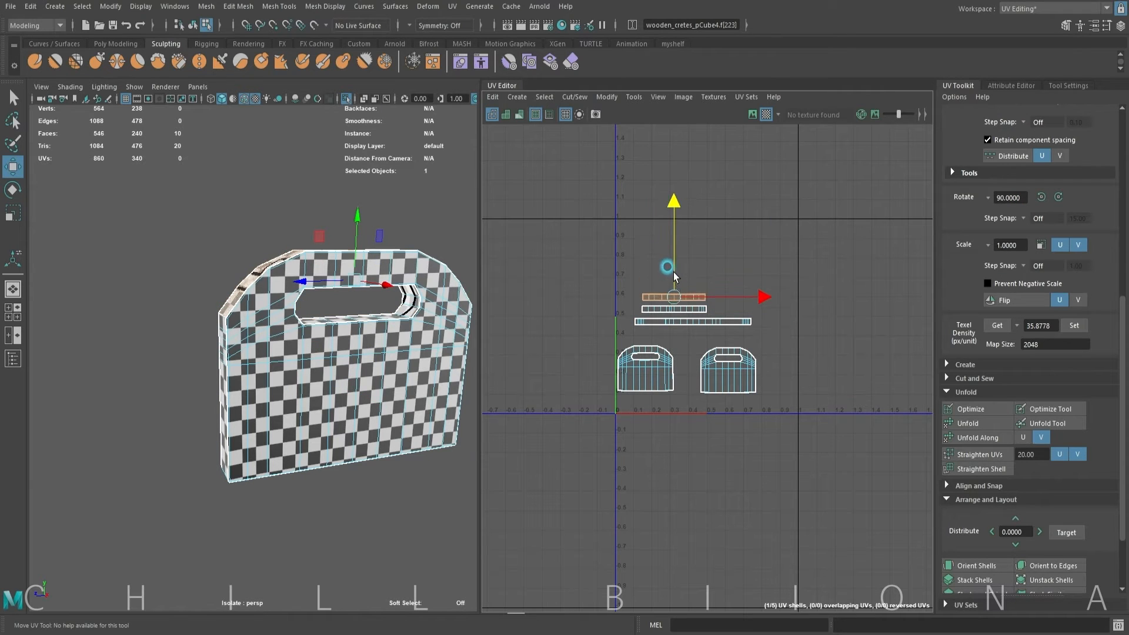
- Align the three strip shells along their left ends and tighten the vertical spacing between them
left_click_drag(660, 326, 662, 327)
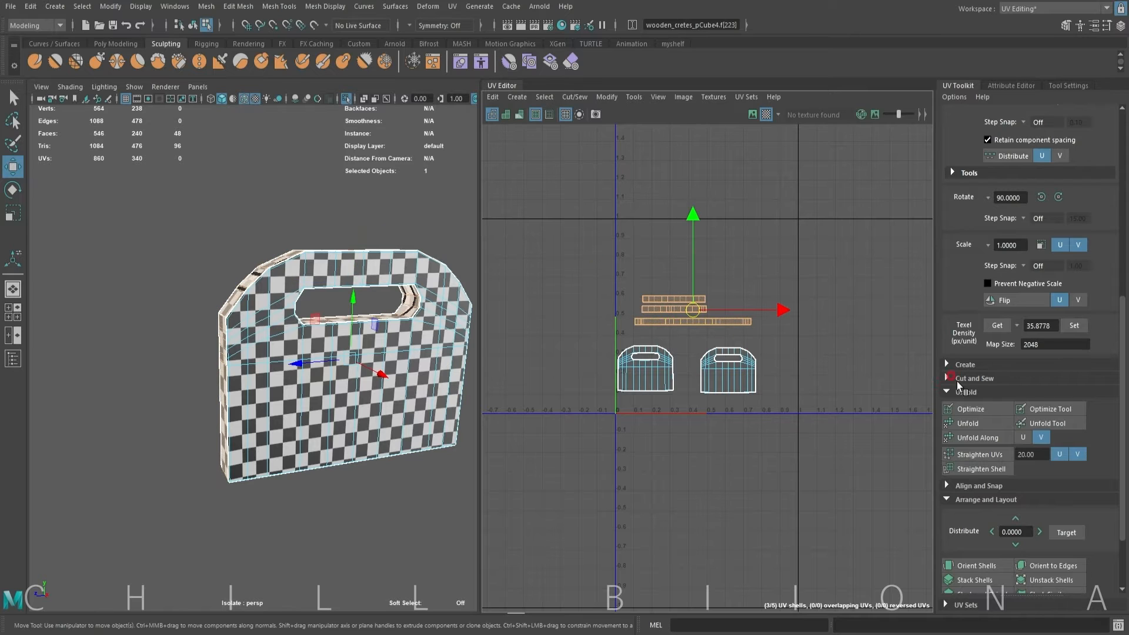
left_click(948, 487)
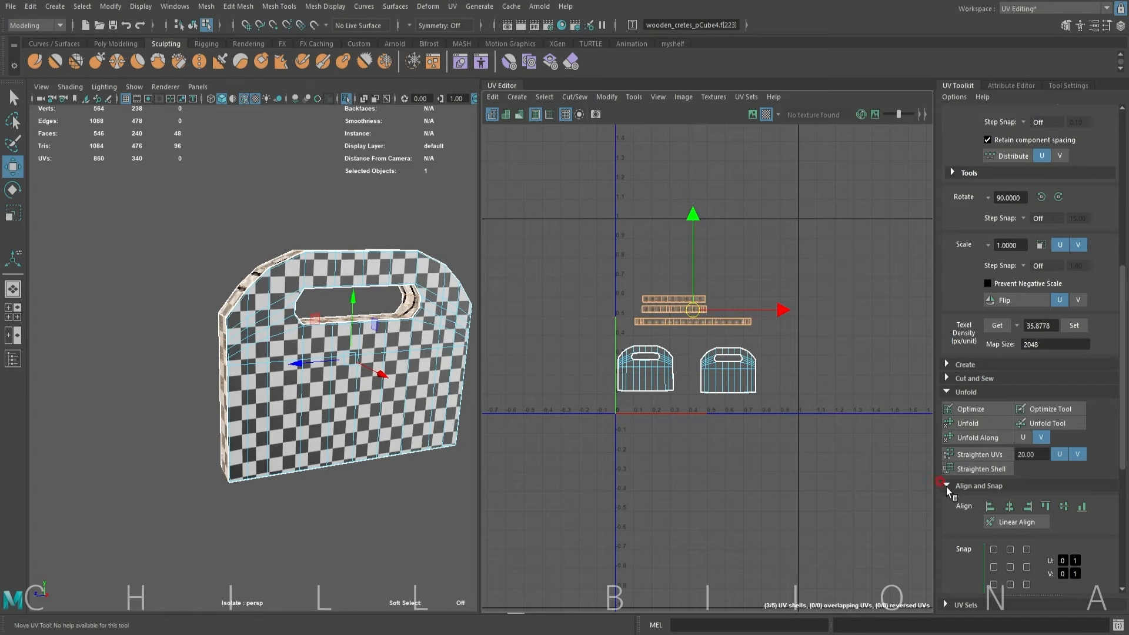
left_click(990, 507)
left_click(692, 322)
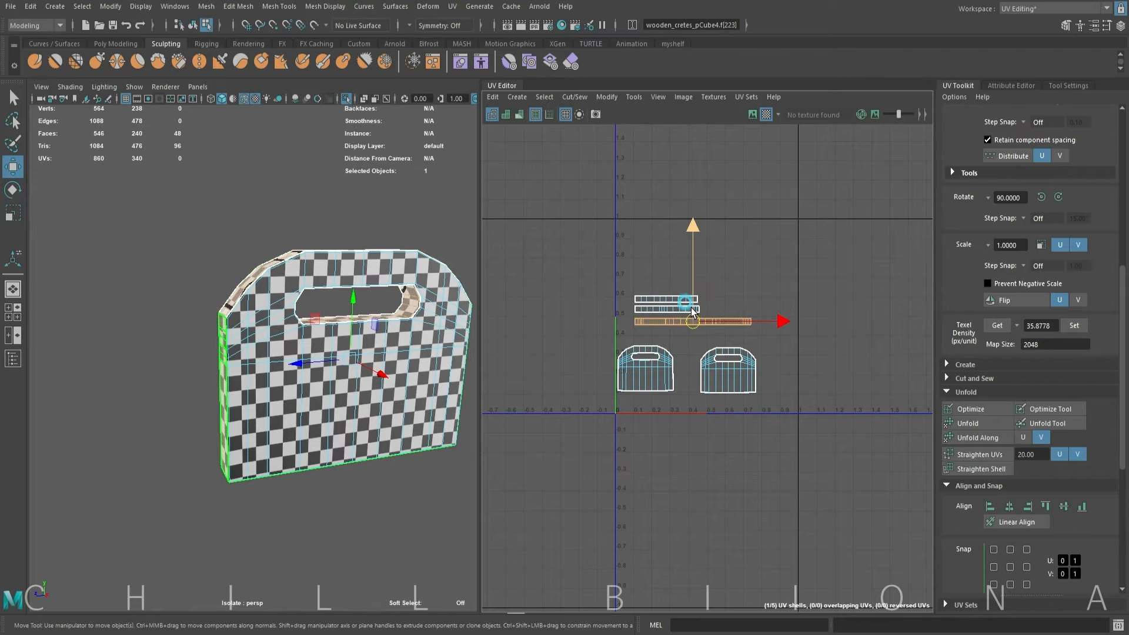
left_click_drag(695, 307, 695, 304)
- Move the strip stack to the U origin just above the panel faces and bring the second panel face closer to the first
left_click_drag(628, 276, 678, 300)
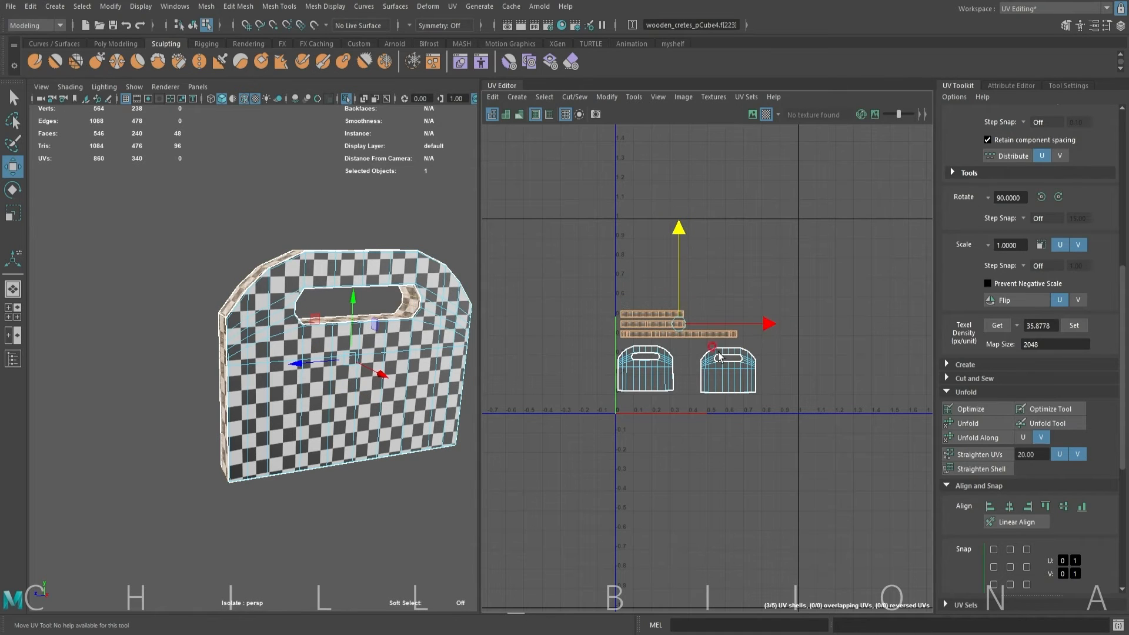
left_click(742, 366)
left_click_drag(755, 371, 731, 371)
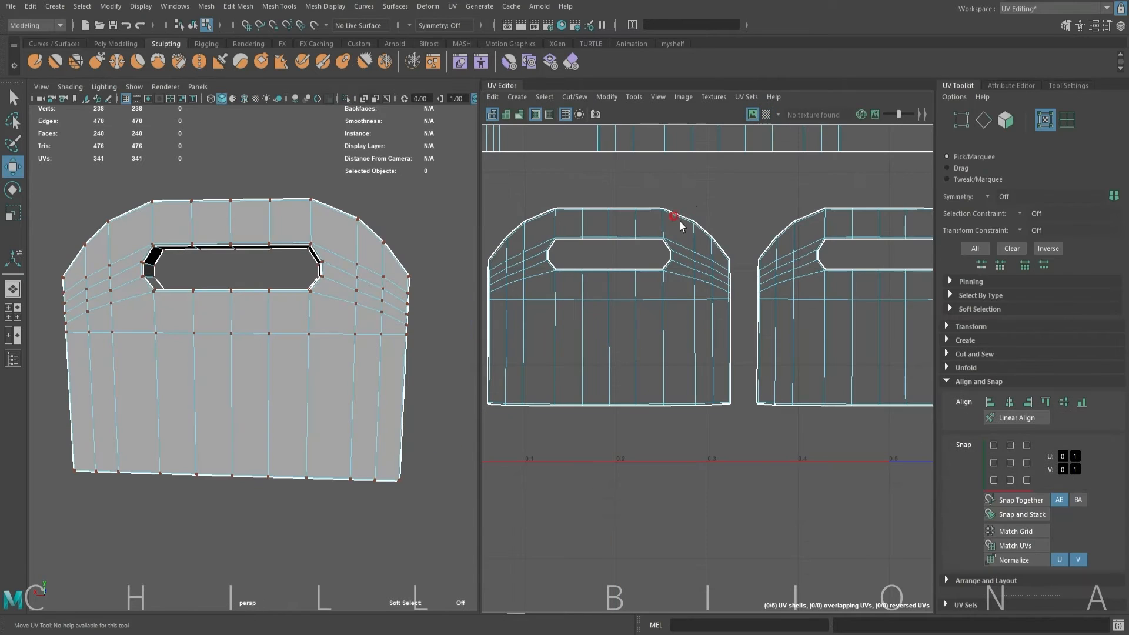
- Straighten the bottom border UVs of the first panel face shell with a Straighten UVs angle of 10
right_click_drag(676, 222, 749, 253, "alt")
middle_click_drag(748, 253, 747, 231, "alt")
right_click_drag(740, 228, 783, 236)
right_click_drag(728, 328, 623, 334, "alt")
middle_click_drag(624, 334, 736, 292, "alt")
left_click(728, 287)
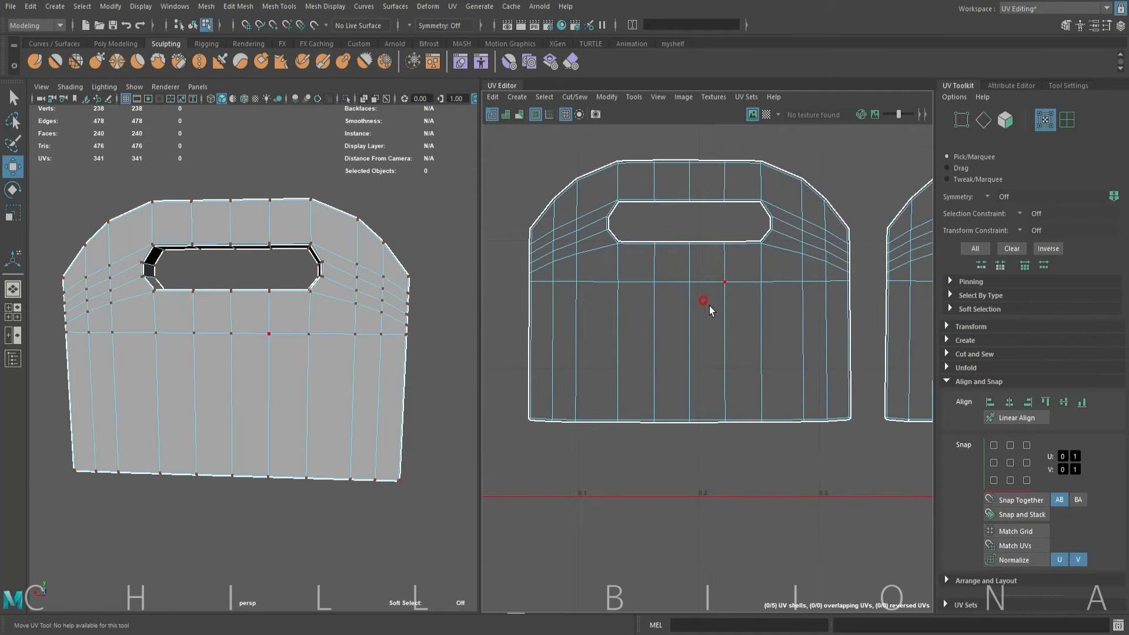
left_click_drag(641, 434, 860, 447)
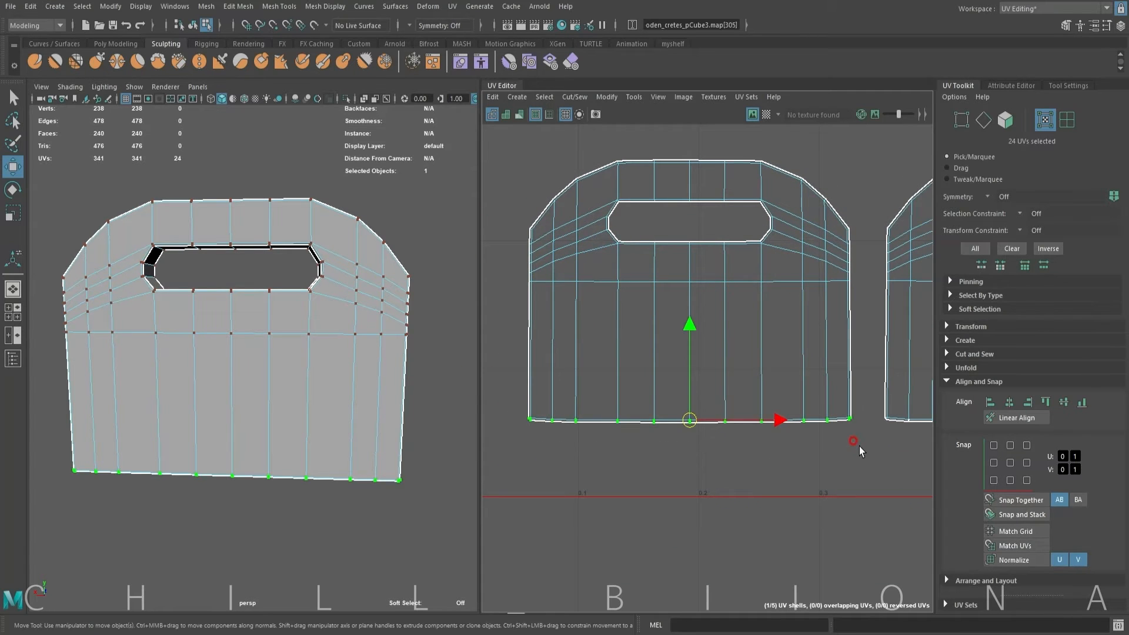
left_click(948, 382)
left_click(948, 368)
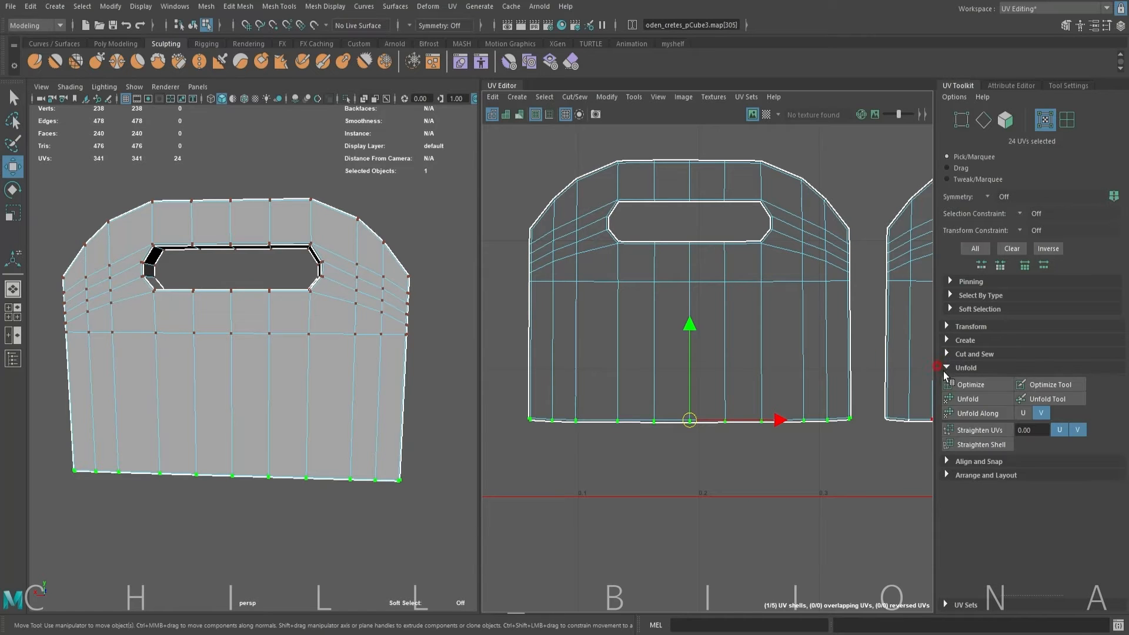
left_click(992, 431)
type("10")
left_click(1022, 431)
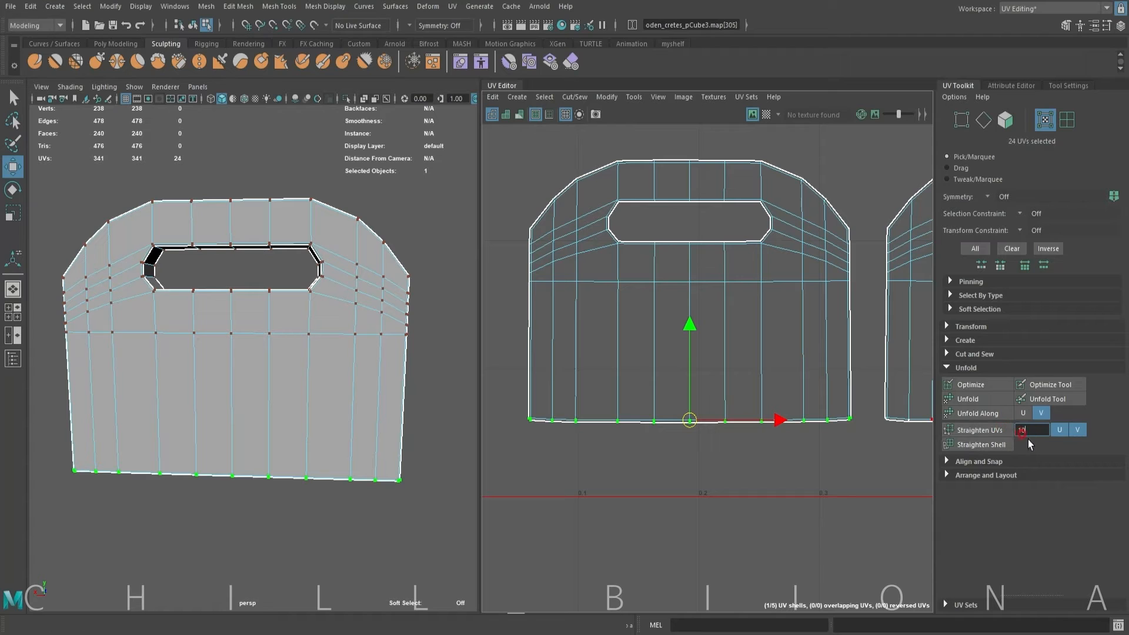
left_click(994, 432)
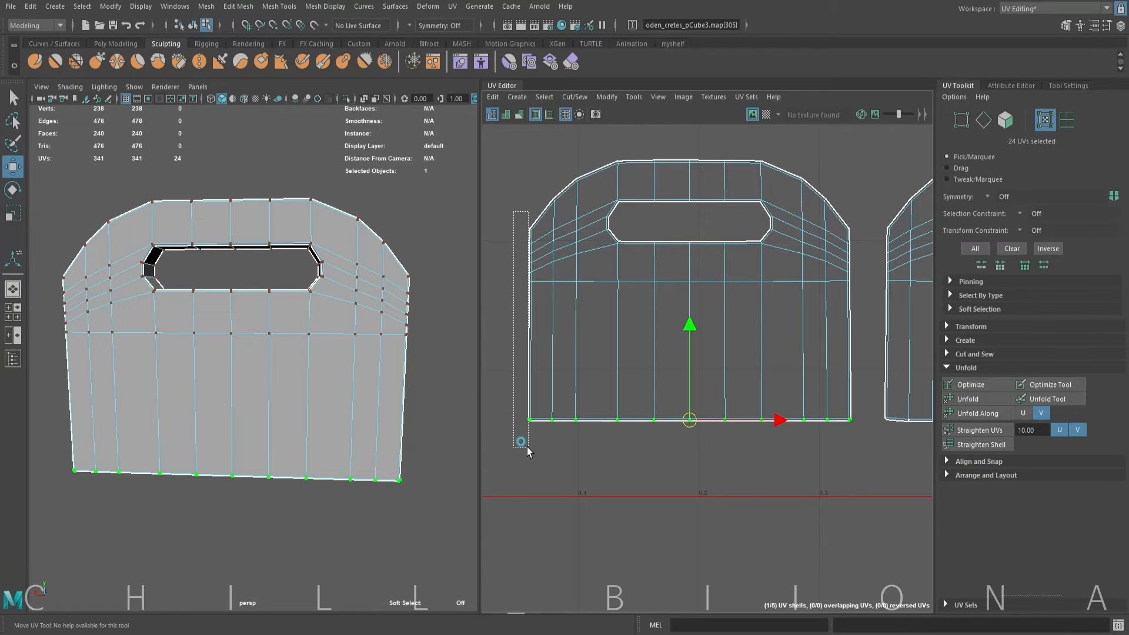
- Straighten the first panel face's left border UVs and display the checker texture to check the mapping
left_click_drag(535, 448, 536, 450)
left_click(984, 430)
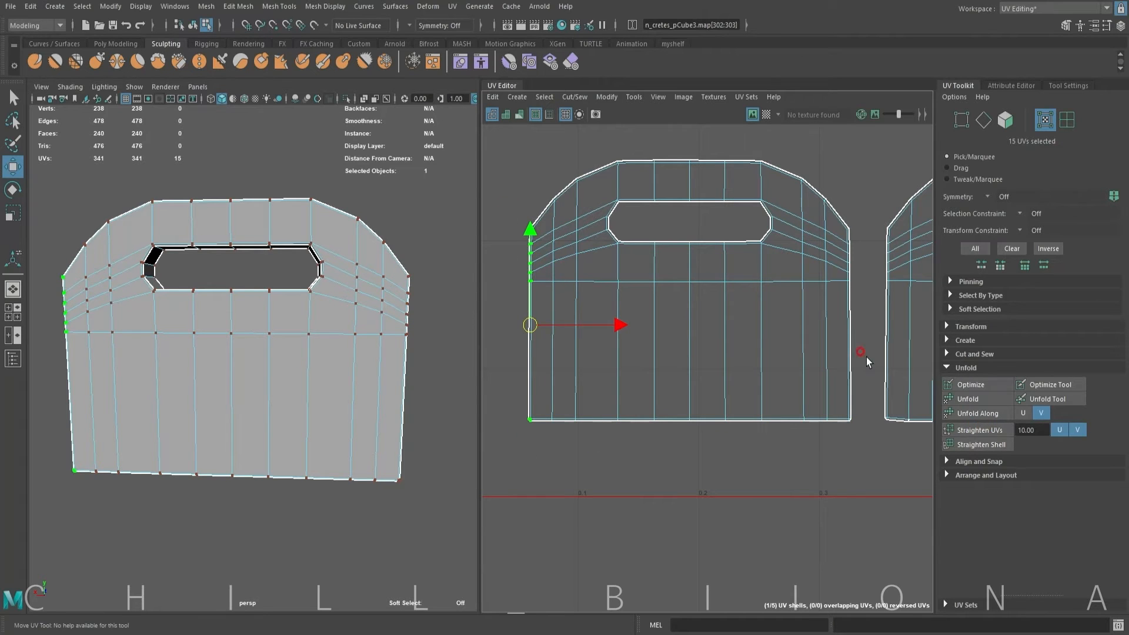
left_click(767, 113)
mouse_move(255, 369)
left_mouse_down("alt")
mouse_move(306, 369)
mouse_move(284, 389)
mouse_move(341, 386)
left_mouse_up("alt")
left_click(997, 413)
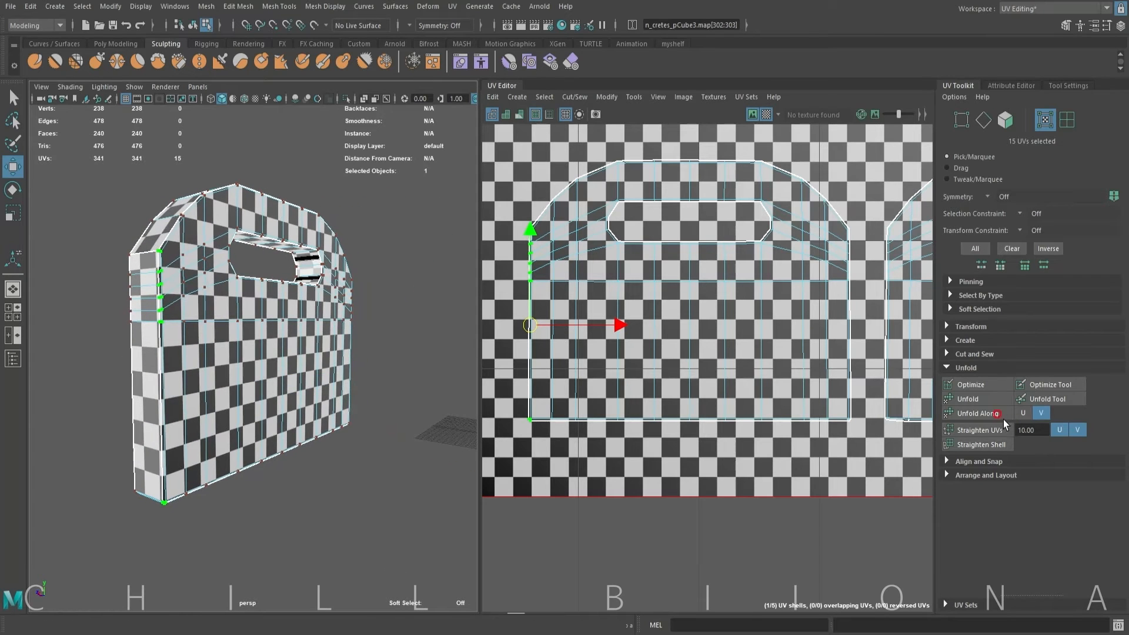
left_click(989, 428)
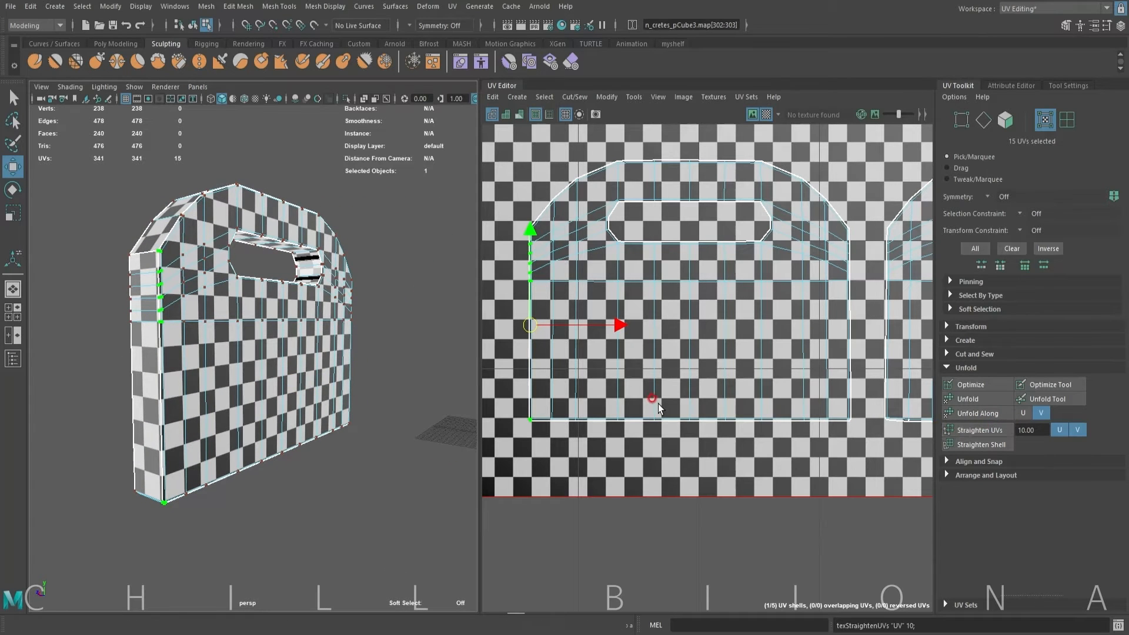
- Straighten the first panel face's right border and the two inner UV columns nearest to it
middle_click_drag(863, 353, 823, 381, "alt")
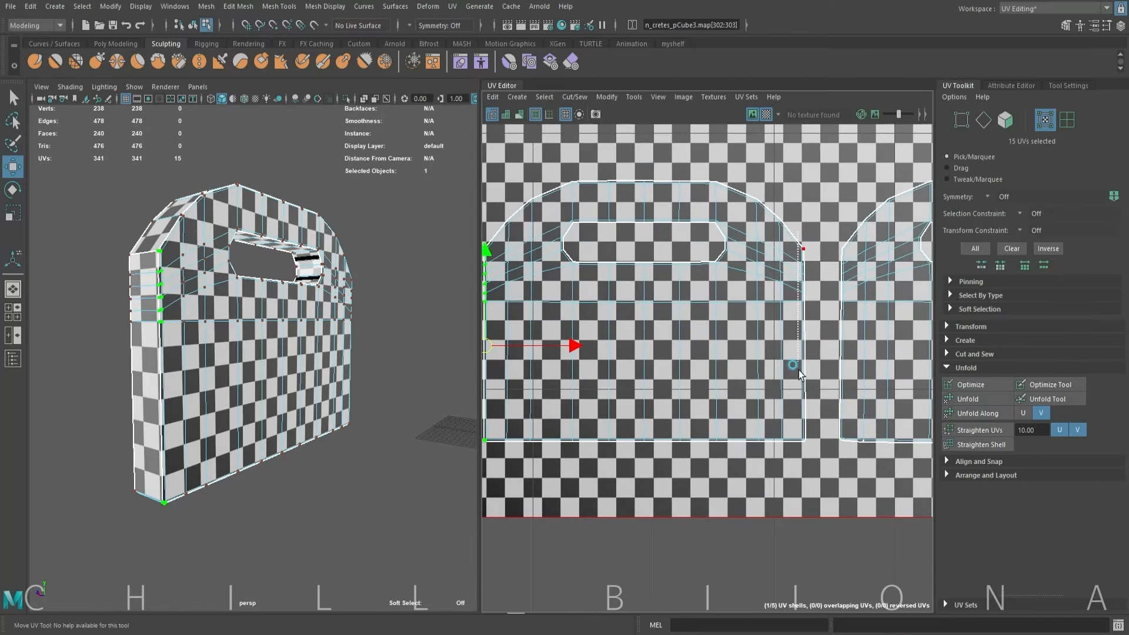
left_click_drag(815, 462, 814, 462)
left_click(980, 429)
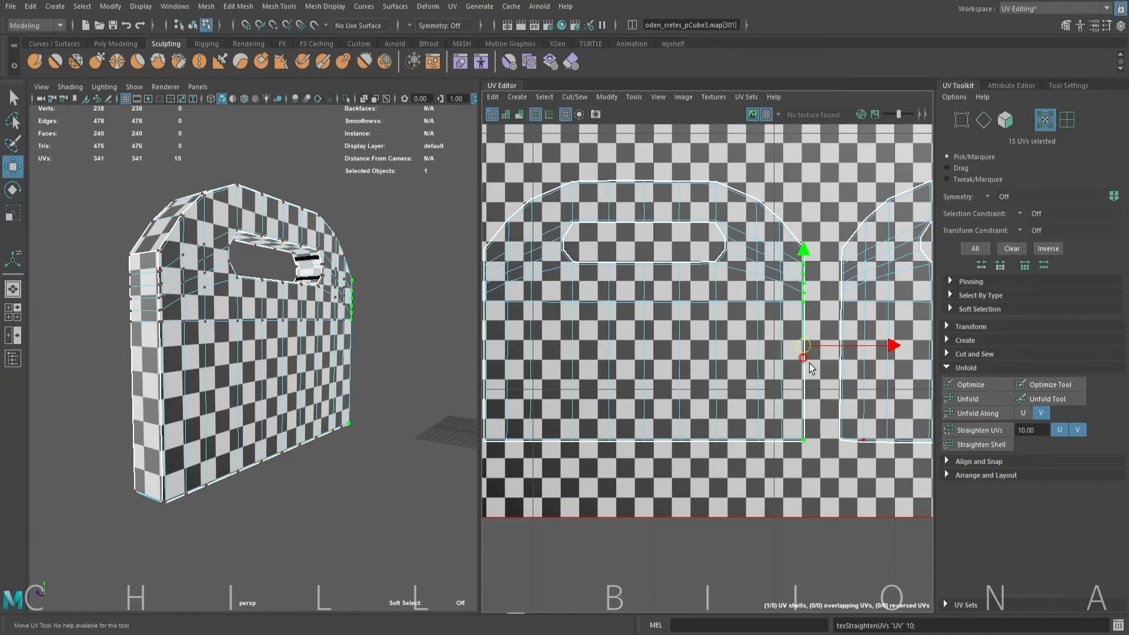
left_click_drag(794, 444, 794, 444)
left_click(977, 430)
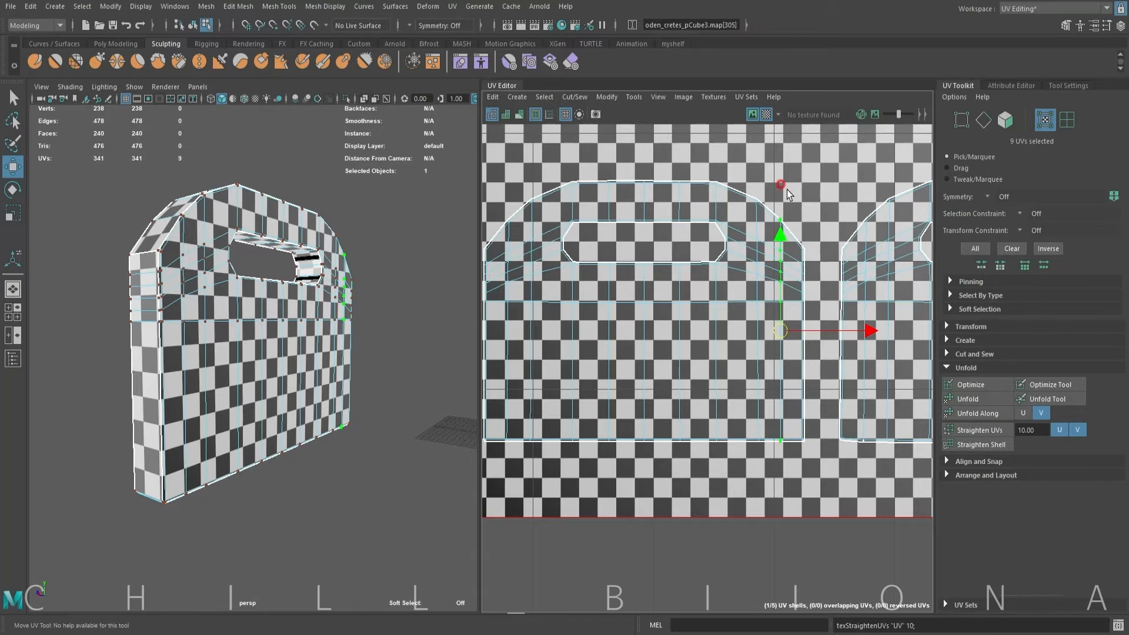
left_click_drag(748, 187, 770, 447)
left_click(969, 431)
- Straighten the two inner UV columns nearest the first panel face's left border
middle_click_drag(601, 305, 707, 305, "alt")
scroll(707, 305, "down", 1)
left_click_drag(612, 209, 633, 446)
left_click(979, 431)
left_click_drag(794, 354, 771, 377, "alt")
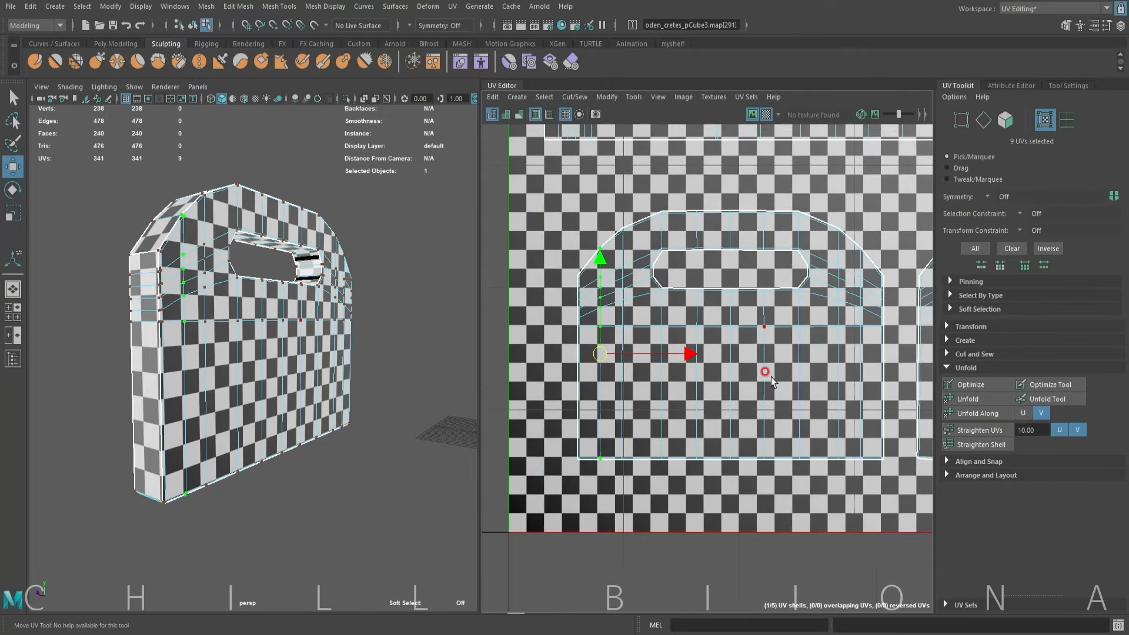
scroll(770, 375, "up", 2)
middle_click_drag(771, 376, 781, 375, "alt")
left_click_drag(619, 194, 592, 506)
left_click(986, 434)
- Straighten the left and bottom border UVs of the second panel face shell, with the checker texture hidden
middle_click_drag(783, 385, 716, 383, "alt")
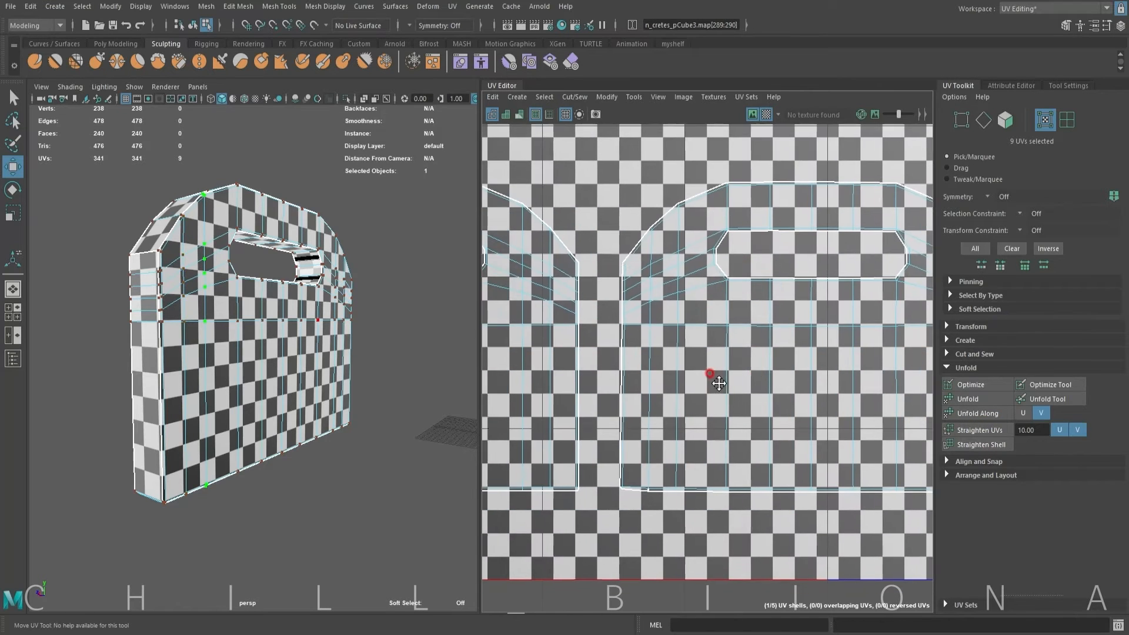
left_click_drag(607, 239, 644, 495)
left_click(766, 115)
left_click(979, 431)
middle_click_drag(818, 384, 741, 360, "alt")
left_click_drag(552, 436, 926, 479)
left_click(979, 431)
- Straighten the second panel face's right border and the inner UV column next to it
middle_click_drag(903, 341, 832, 350, "alt")
left_click_drag(829, 227, 864, 477)
left_click(993, 430)
left_click_drag(808, 201, 816, 340)
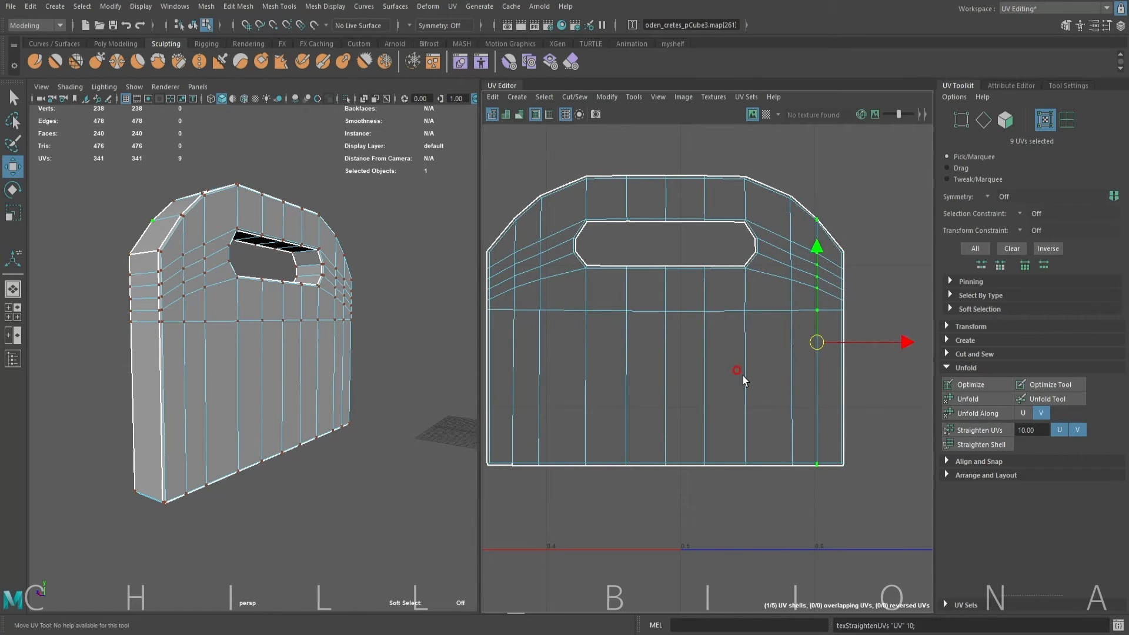
middle_click_drag(739, 373, 713, 404, "alt")
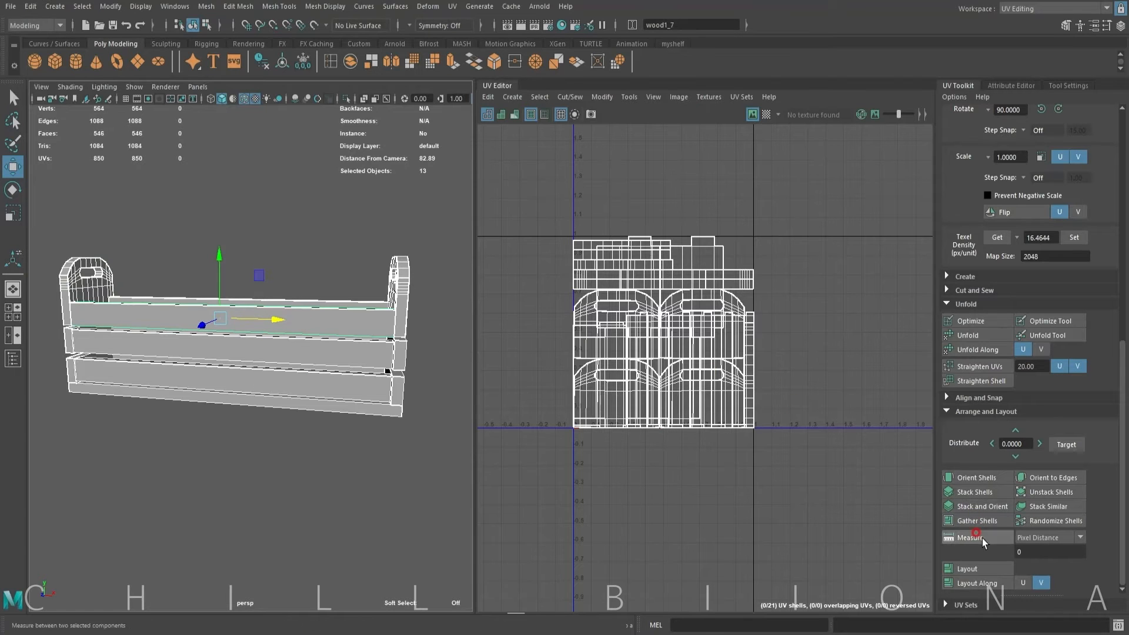
- Lay out the UV shells of all crate parts in the 0 to 1 tile and check them with the checker texture
left_click(967, 568)
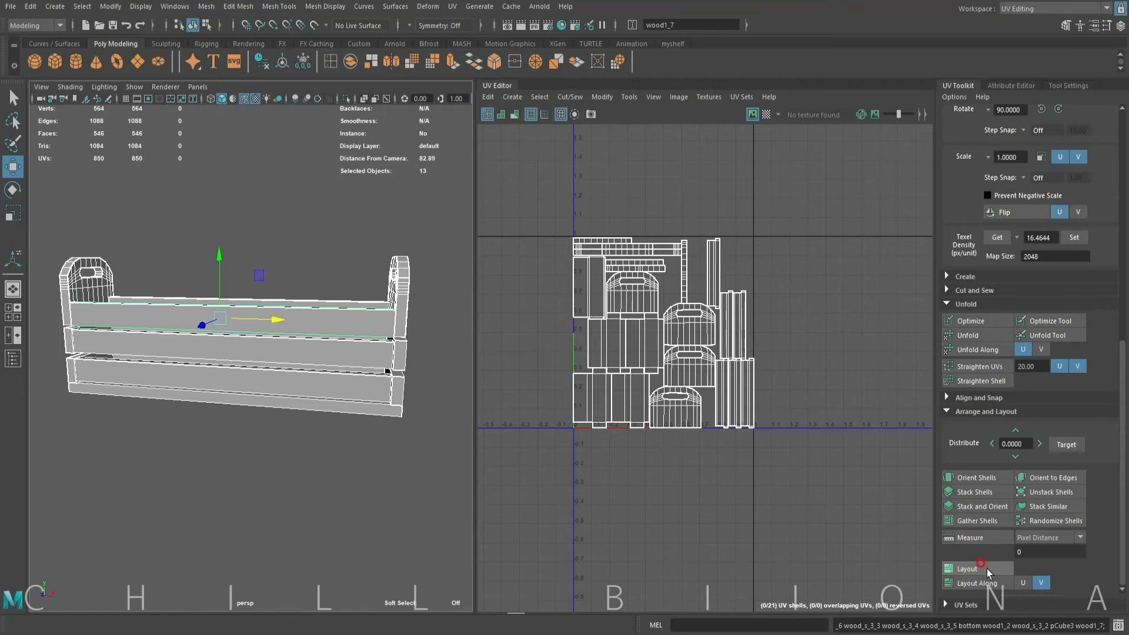
left_click(766, 113)
mouse_move(372, 454)
left_mouse_down("alt")
mouse_move(308, 461)
mouse_move(355, 459)
left_mouse_up("alt")
left_click(766, 114)
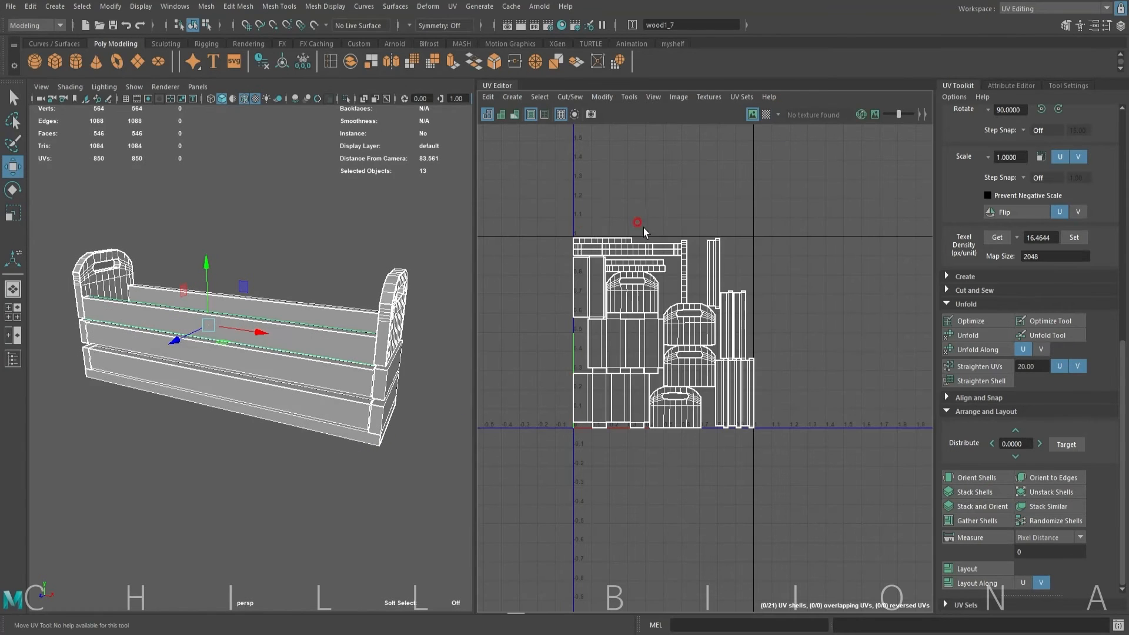
- Select all the crate's UV shells, get their average texel density and set every shell to 17.5865 px/unit
right_click_drag(569, 200, 528, 189)
left_click_drag(528, 189, 804, 461)
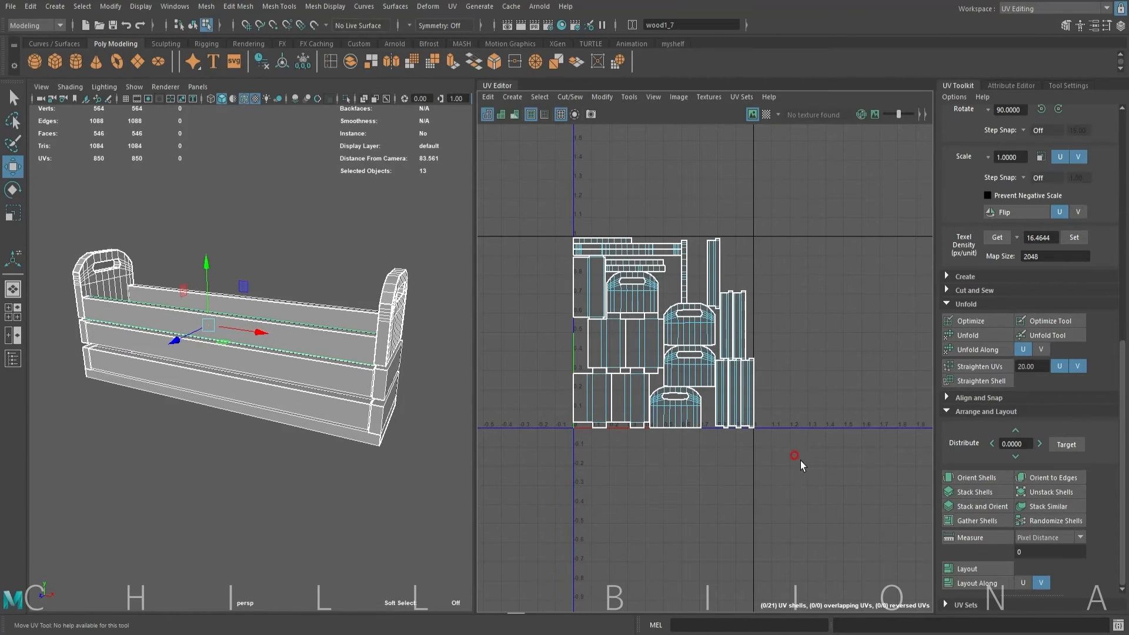
left_click(998, 237)
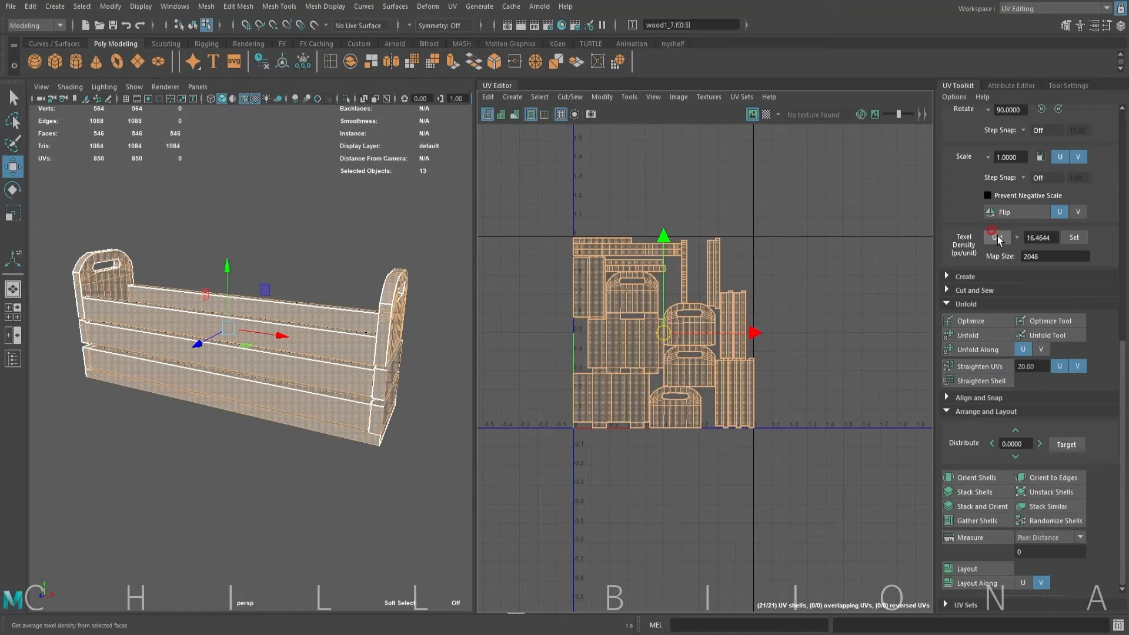
left_click(1080, 236)
- Shift the rescaled shells slightly and move the large bottom board shell left, clear of the narrow strips
left_click_drag(688, 333, 677, 311)
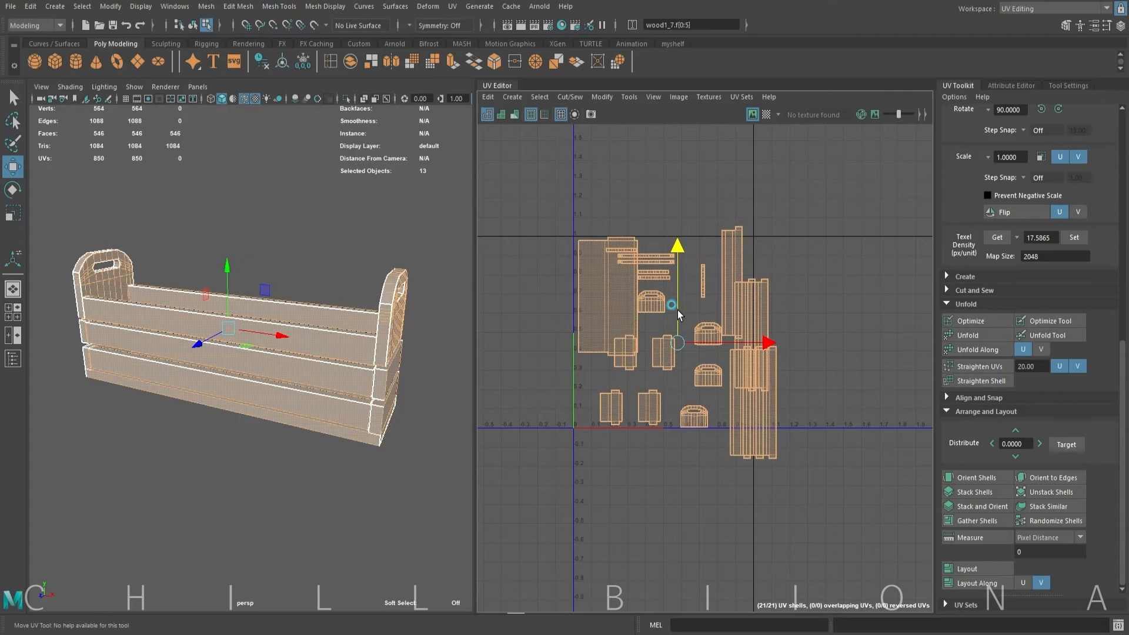
left_click(609, 276)
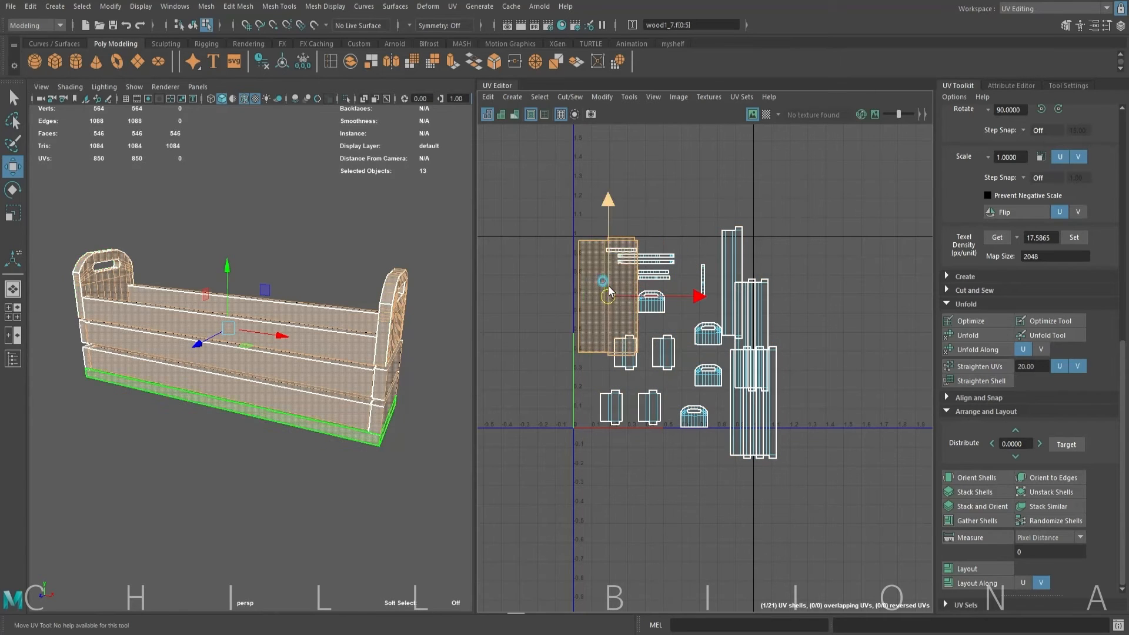
left_click_drag(641, 294, 600, 296)
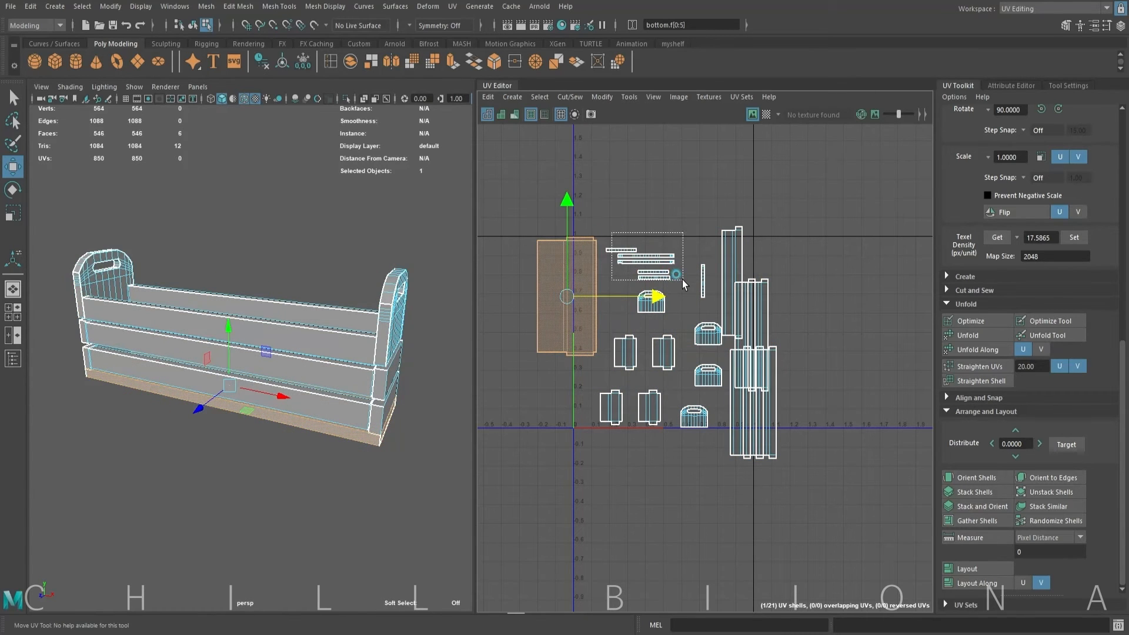
- Rotate the lone vertical strip shell 90 degrees, place it with the other strips and align all six along their left ends
left_click_drag(683, 279, 684, 282)
left_click(705, 282)
left_click(1041, 109)
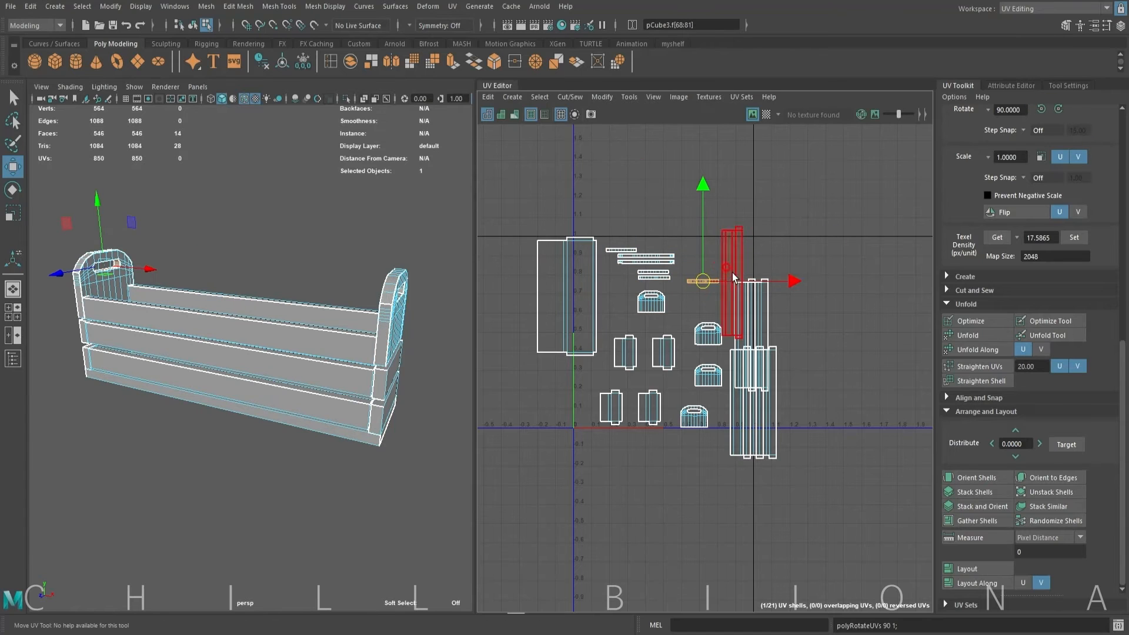
left_click_drag(685, 289, 602, 243)
left_click(978, 398)
left_click(988, 419)
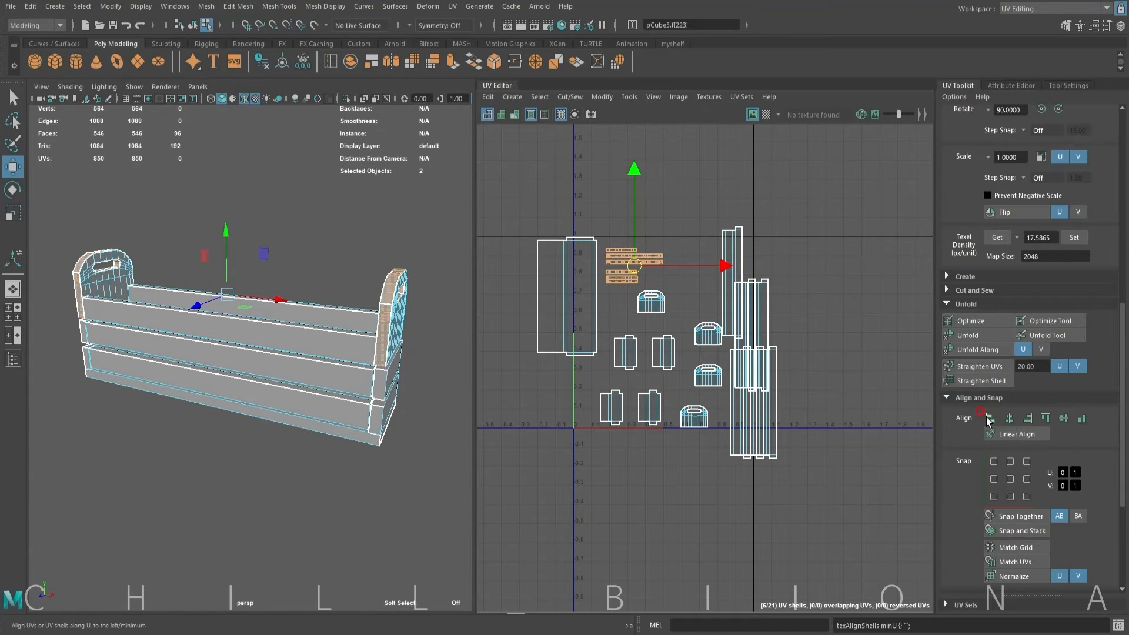
- Arrange the six strips as four short ones over two long ones without overlap and move the stack above the tile
scroll(632, 259, "up", 5)
left_click_drag(612, 340, 606, 301)
left_click_drag(608, 229, 608, 130)
scroll(641, 289, "down", 1)
left_click_drag(624, 200, 731, 294)
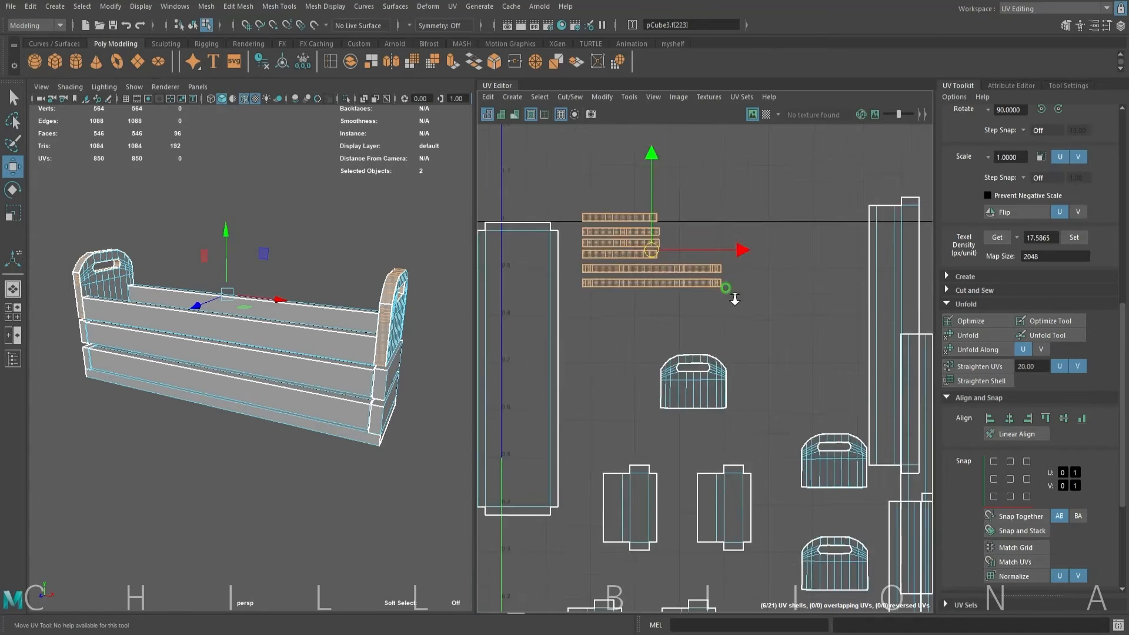
scroll(765, 297, "down", 4)
left_click_drag(713, 183, 713, 126)
- Select the four handled panel face shells, align them along their top edges and move them up above the tile
left_click(741, 354)
left_click_drag(819, 377, 794, 500, "shift")
left_click(1045, 418)
left_click_drag(775, 327, 778, 165)
- Space the four handled panel faces apart, rotate them together 90 degrees and move them left outside the tile
left_click_drag(844, 203, 887, 181)
left_click(794, 190)
left_click_drag(828, 187, 872, 187)
left_click(847, 187)
left_click_drag(891, 154, 729, 203)
left_click(1043, 110)
left_click_drag(835, 182, 576, 185)
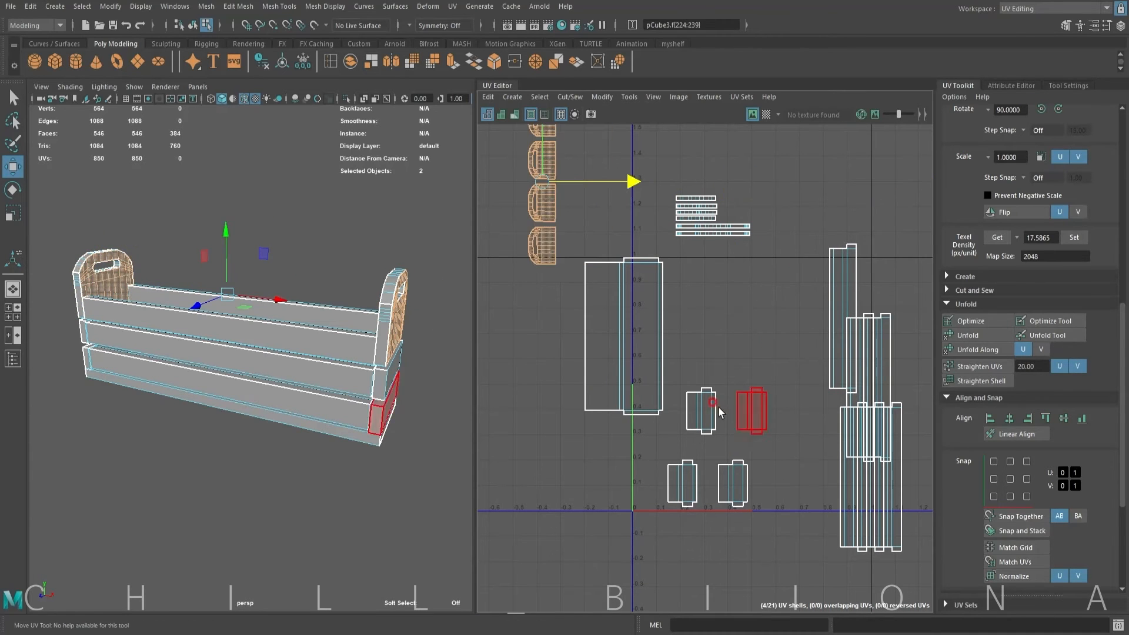
- Move the bottom board shell against the tile's left edge and line up the four short slat shells in a row below it
left_click(642, 348)
left_click_drag(656, 337, 702, 449)
left_click(708, 423)
left_click(754, 413)
left_click_drag(752, 385, 752, 407)
left_click(704, 483)
left_click_drag(776, 483, 762, 482)
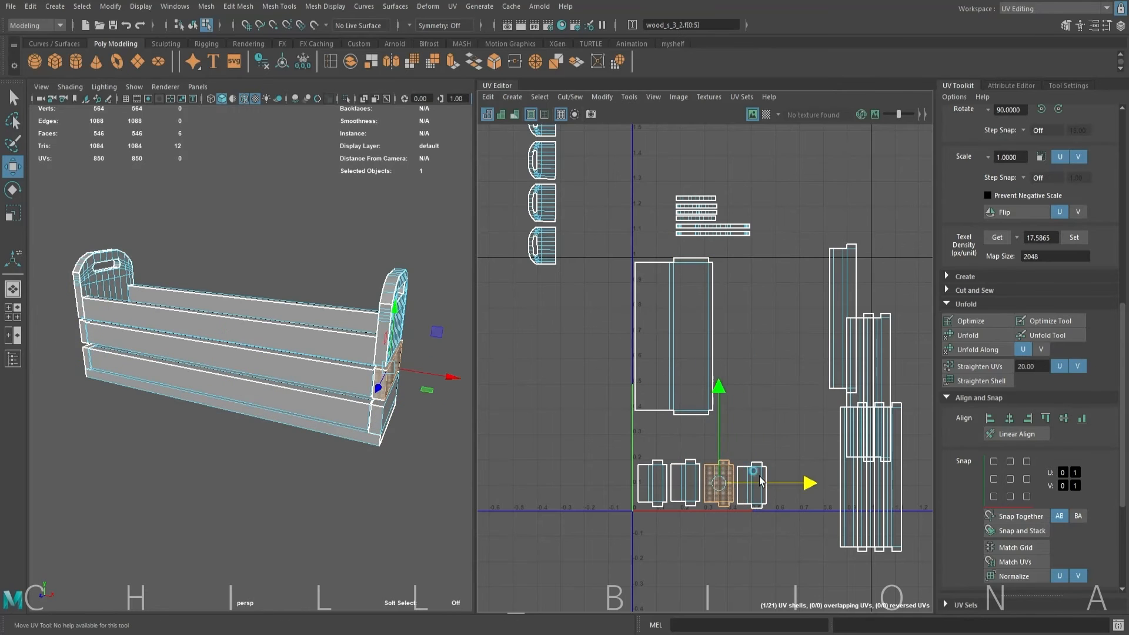
- Align the four short slat shells by their vertical centres and the upper long slat shells along their top edges
left_click_drag(788, 444, 650, 494)
left_click(1063, 418)
left_click_drag(912, 277, 841, 362)
left_click(1046, 419)
- Move long slat shells beside the bottom board shell and spread them side by side without overlap
left_click_drag(860, 318, 772, 353)
left_click(792, 337)
left_click_drag(792, 333, 807, 333)
mouse_move(809, 353)
left_mouse_down()
mouse_move(756, 333)
mouse_move(801, 332)
left_mouse_up()
left_click(798, 353)
left_click_drag(823, 333, 820, 333)
middle_click_drag(824, 272, 794, 272, "shift")
- Bring the remaining long slat shells up from the lower stack towards the end of the long slat row
left_click(873, 426)
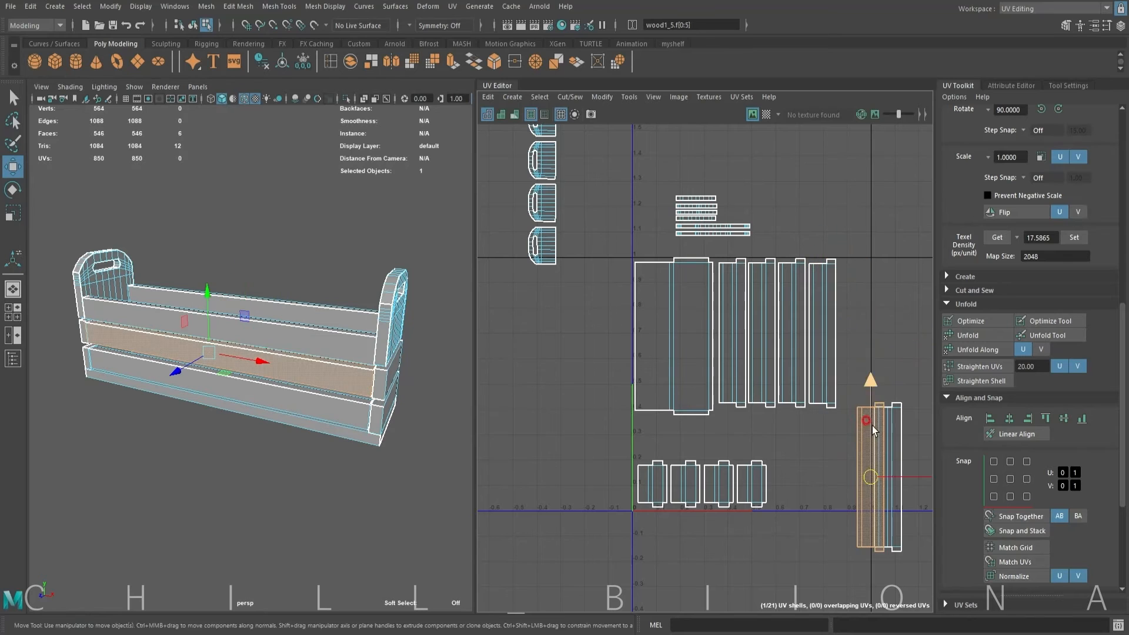
middle_click_drag(873, 426, 873, 282, "shift")
middle_click_drag(873, 282, 857, 282, "shift")
left_click(898, 420)
middle_click_drag(898, 420, 898, 275, "shift")
- Close up the gaps between the six long slat shells so they sit evenly next to the bottom board
middle_click_drag(835, 320, 779, 321, "alt")
scroll(617, 317, "up", 5)
left_click_drag(790, 349, 781, 350)
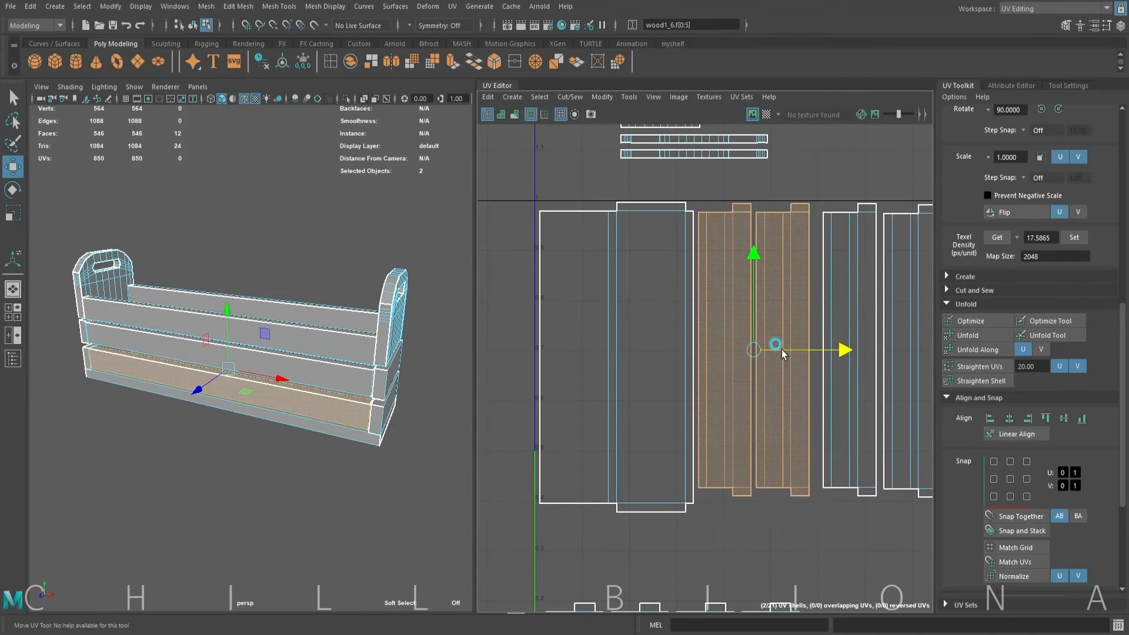
left_click(861, 351)
left_click_drag(861, 352, 852, 352)
middle_click_drag(785, 340, 617, 355, "alt")
left_click(800, 367)
left_click(764, 369)
left_click_drag(764, 369, 751, 369)
left_click(796, 337)
middle_click_drag(796, 337, 774, 336, "shift")
left_click(894, 355)
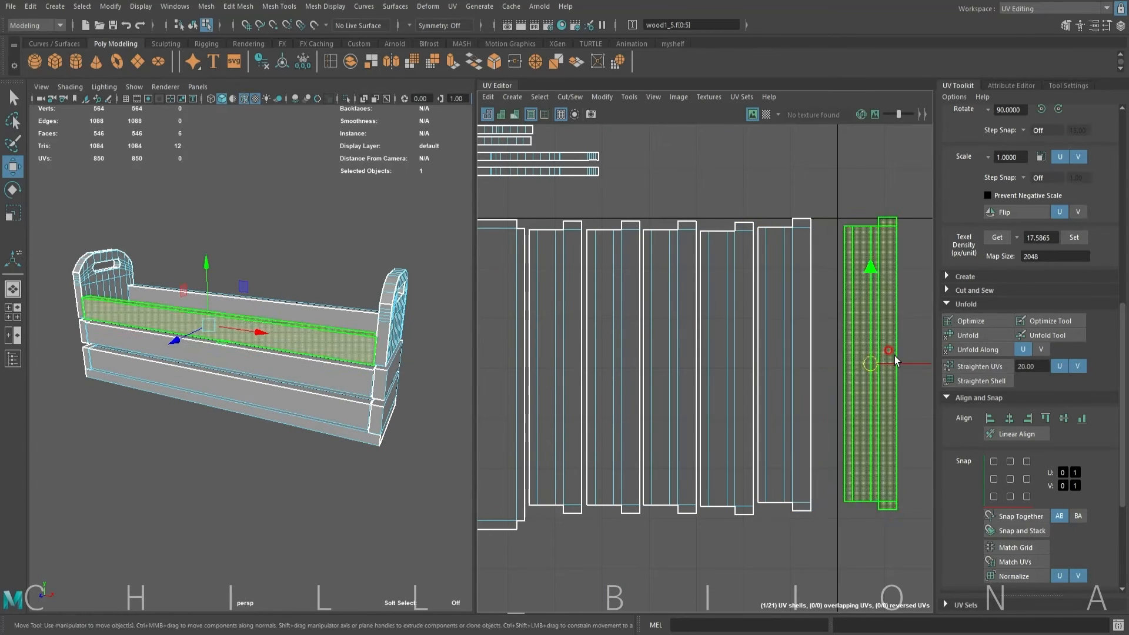
middle_click_drag(894, 356, 865, 356, "shift")
- Align the long slat row along its top edges, then scale all shells down slightly to fit the tile's width
scroll(844, 275, "down", 5)
left_click_drag(916, 283, 537, 383)
left_click(1045, 417)
scroll(880, 396, "down", 4)
left_click_drag(555, 165, 839, 470)
key("r")
left_click_drag(733, 331, 723, 329)
key("w")
middle_click_drag(735, 321, 731, 320, "shift")
- Move the four handled panel faces into the tile's lower area and arrange them as a two-by-two block
left_click_drag(642, 315, 611, 208)
middle_click_drag(612, 209, 836, 447)
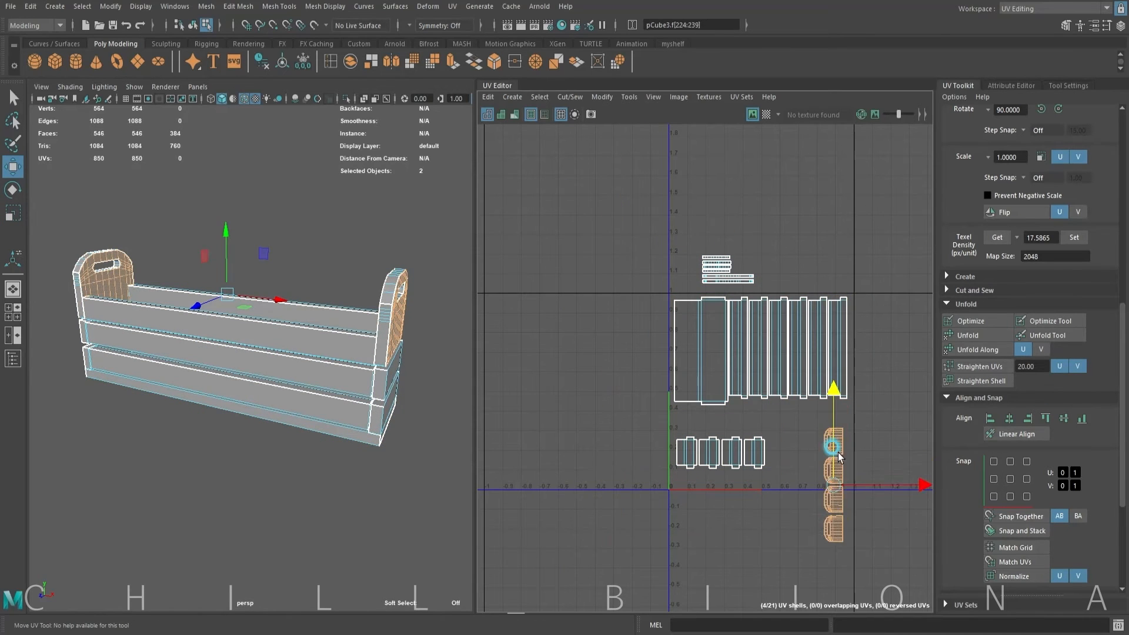
left_click_drag(856, 546, 826, 500)
middle_click_drag(826, 500, 803, 439)
scroll(810, 394, "up", 2)
- Align the handled panel faces into two even rows and nudge the block into place
left_click_drag(791, 412, 864, 439)
left_click(1045, 418)
left_click_drag(789, 478, 864, 505)
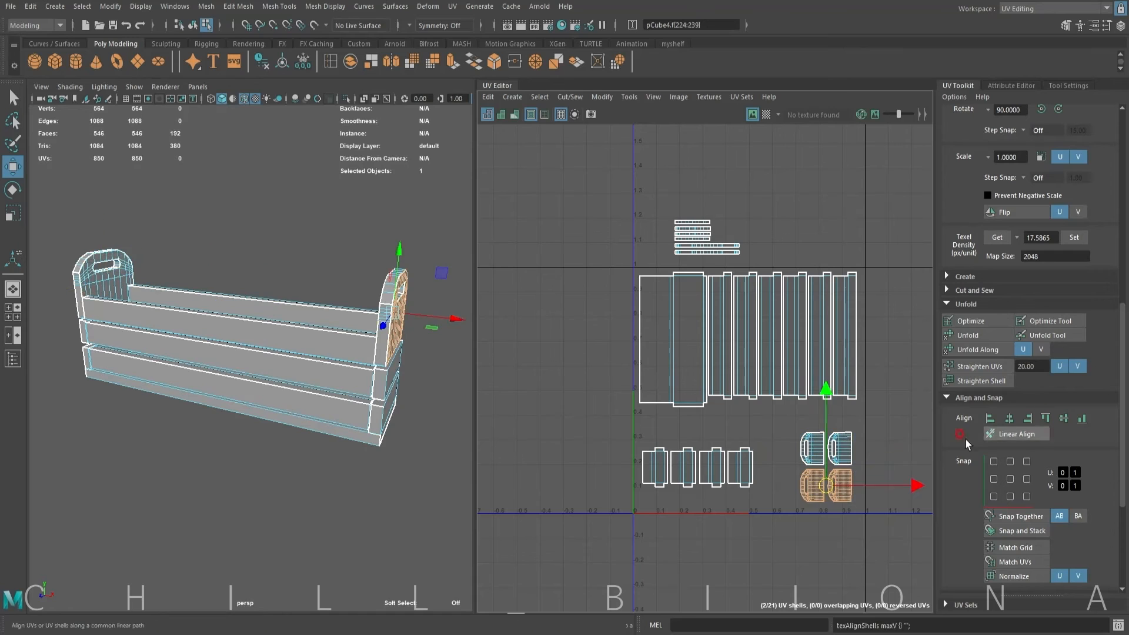
left_click(991, 418)
mouse_move(867, 421)
left_mouse_down()
mouse_move(841, 509)
mouse_move(863, 421)
left_mouse_up()
- Rotate the six thin strip shells 90 degrees and fit them between the short slats and the handled panel faces
scroll(826, 406, "down", 2)
middle_click_drag(782, 353, 649, 304, "alt")
left_click_drag(638, 185, 554, 231)
left_click(1042, 109)
left_click_drag(680, 213, 728, 213)
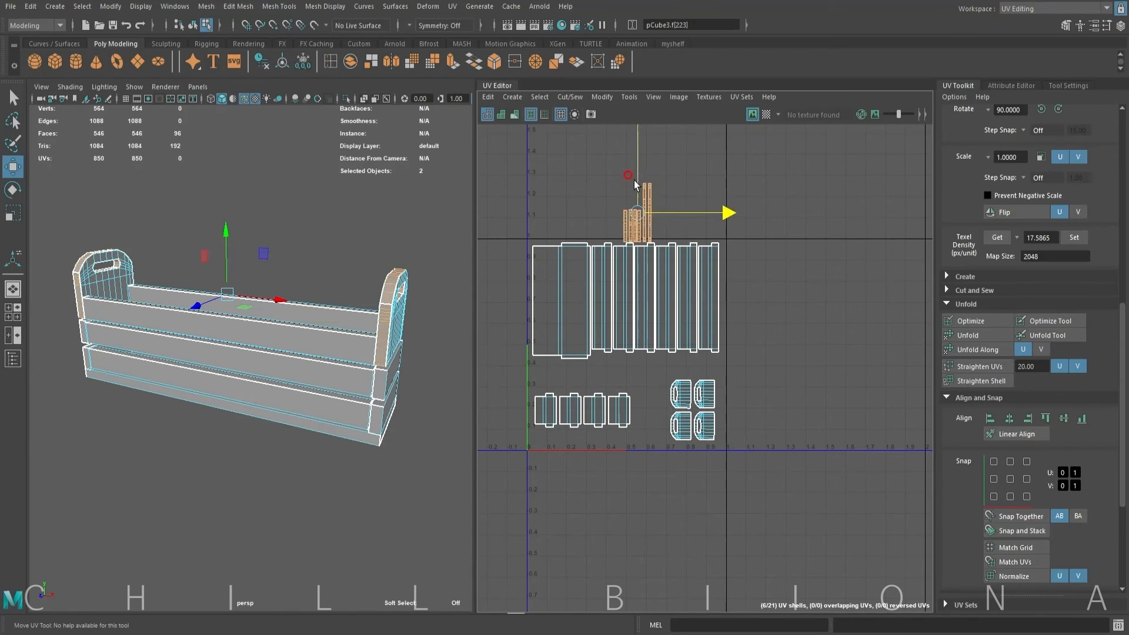
left_click_drag(638, 184, 638, 366)
left_click_drag(690, 396, 703, 396)
left_click_drag(650, 353, 651, 367)
scroll(676, 382, "up", 2)
middle_click_drag(677, 383, 776, 390, "alt")
- Show the checker map on the crate to inspect the UV distribution in object mode
left_click(854, 357)
left_click(767, 114)
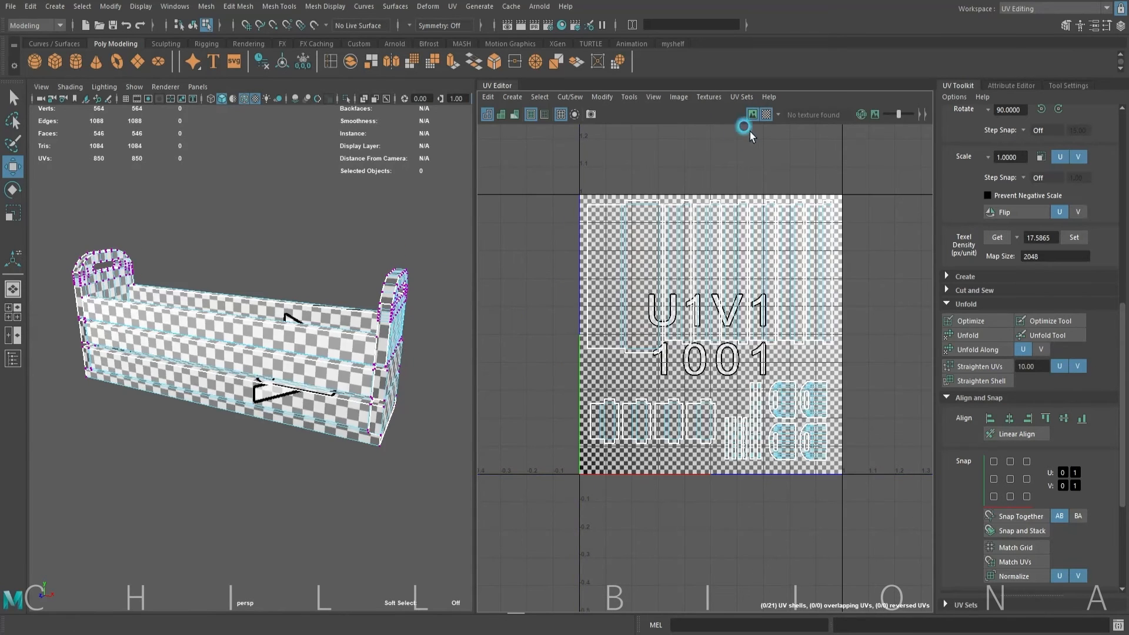
left_click_drag(397, 453, 471, 478, "alt")
key("F8")
left_click(262, 129)
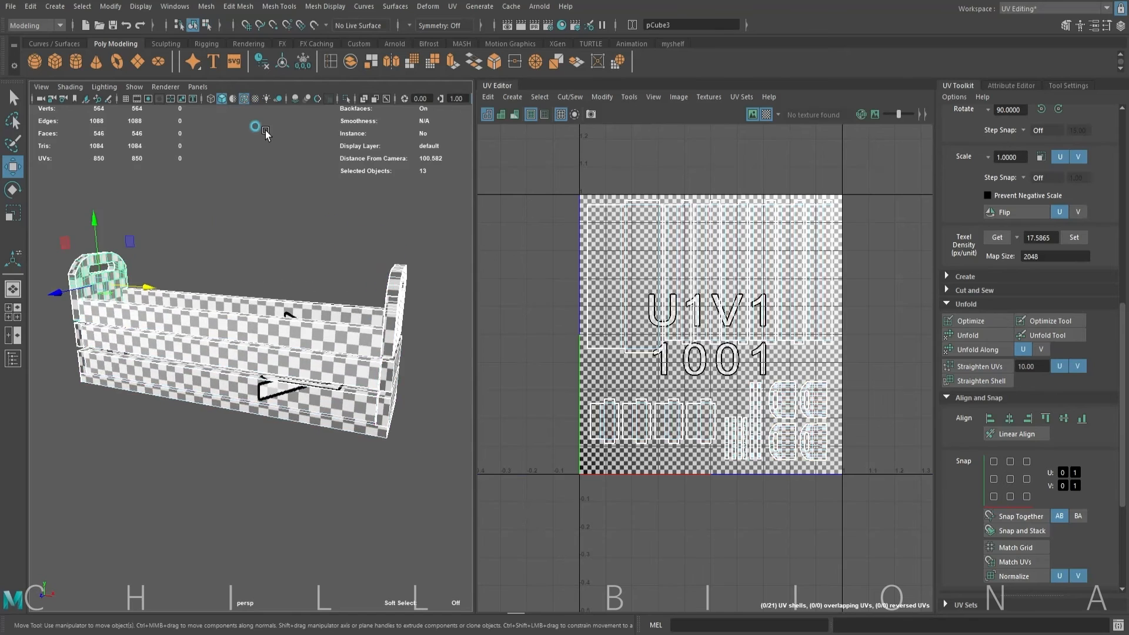
- Turn off the checker map, display the crate's texture without wireframe and view it from several sides
left_click(766, 115)
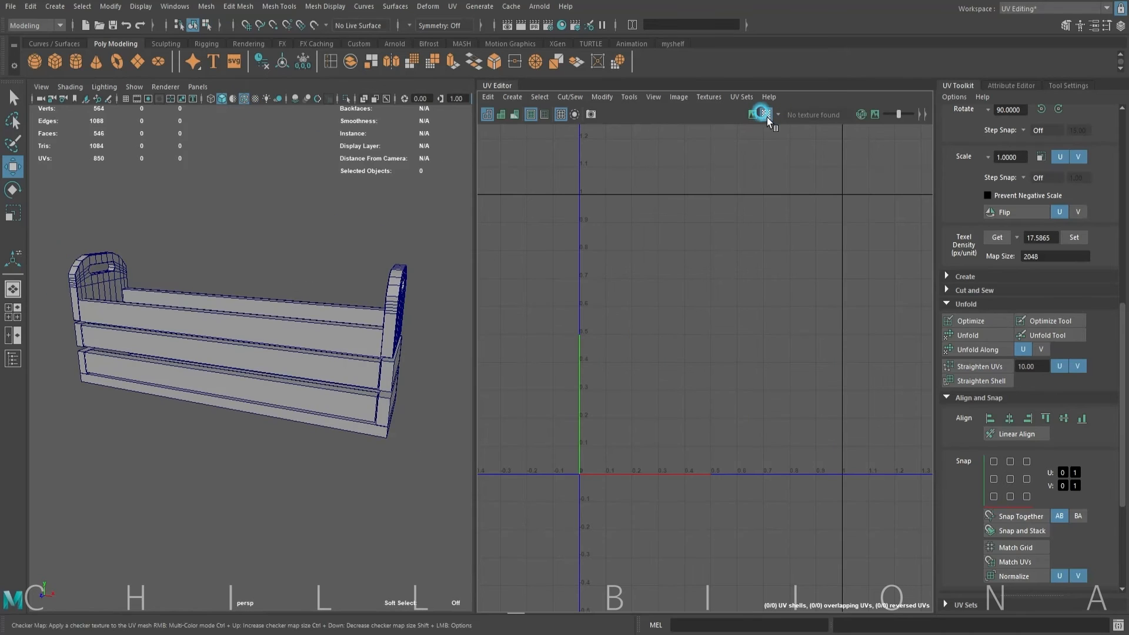
left_click(255, 98)
left_click_drag(363, 246, 233, 126, "alt")
left_click(246, 99)
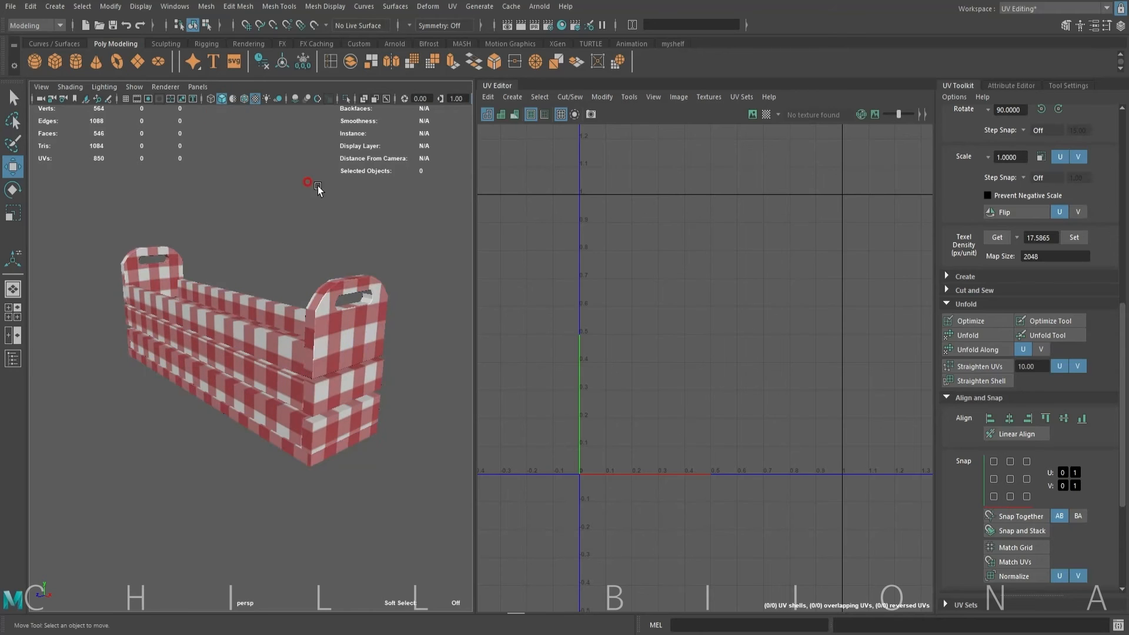
mouse_move(317, 185)
left_mouse_down("alt")
mouse_move(363, 235)
mouse_move(266, 257)
mouse_move(385, 265)
mouse_move(310, 295)
left_mouse_up("alt")
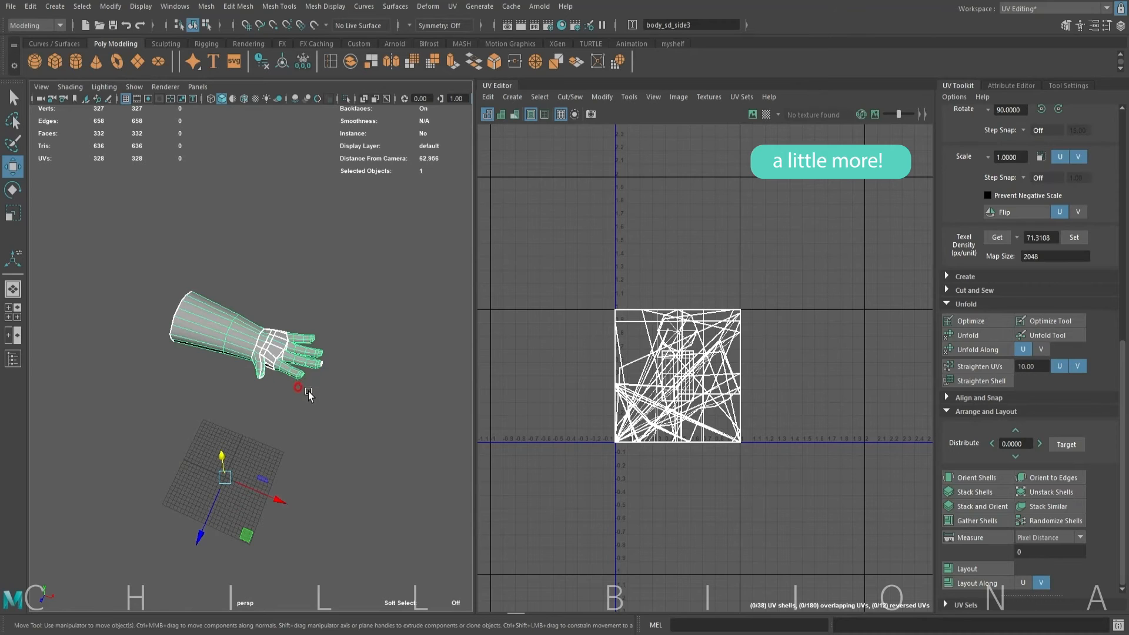
- Apply planar mapping to the arm and hand mesh, projecting from the Y axis
scroll(309, 395, "up", 5)
left_click_drag(315, 391, 400, 352, "alt")
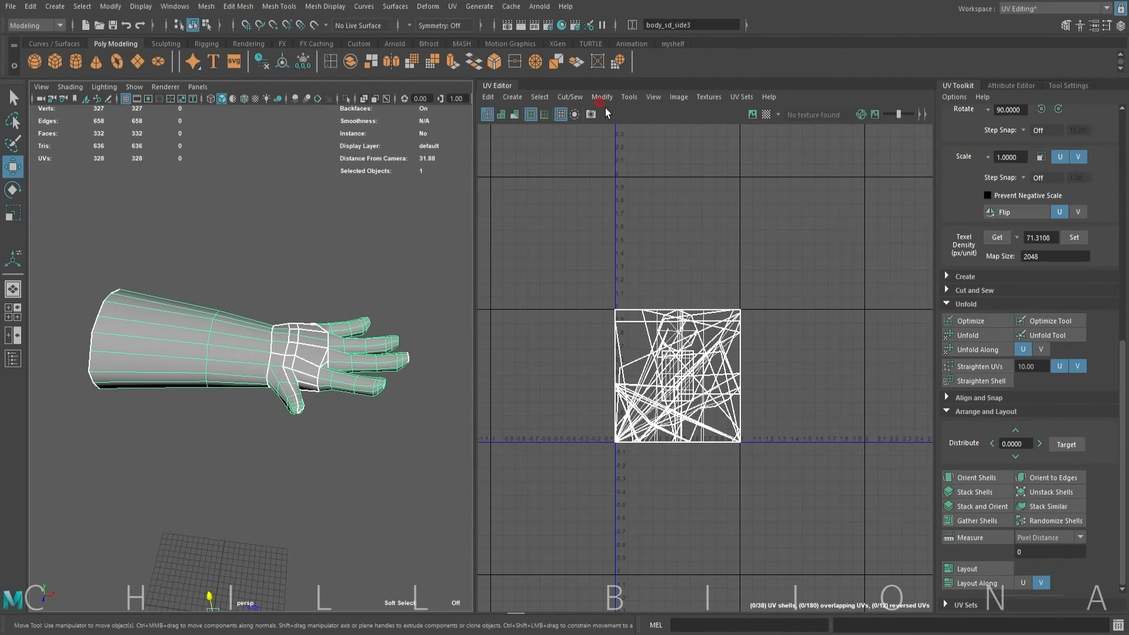
left_click(452, 7)
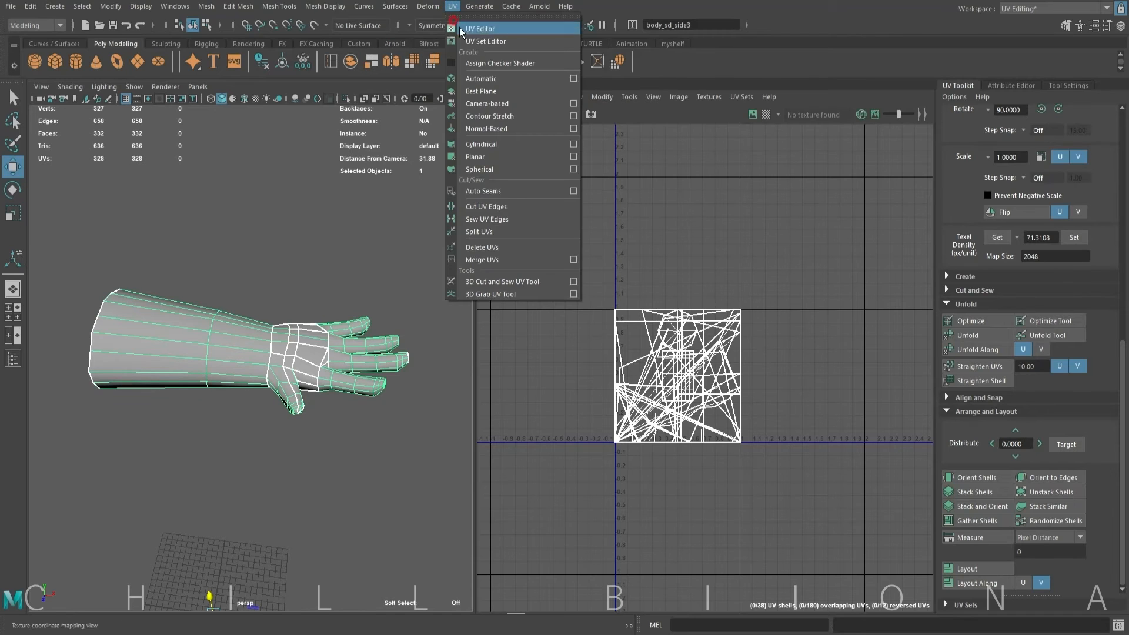
left_click(573, 157)
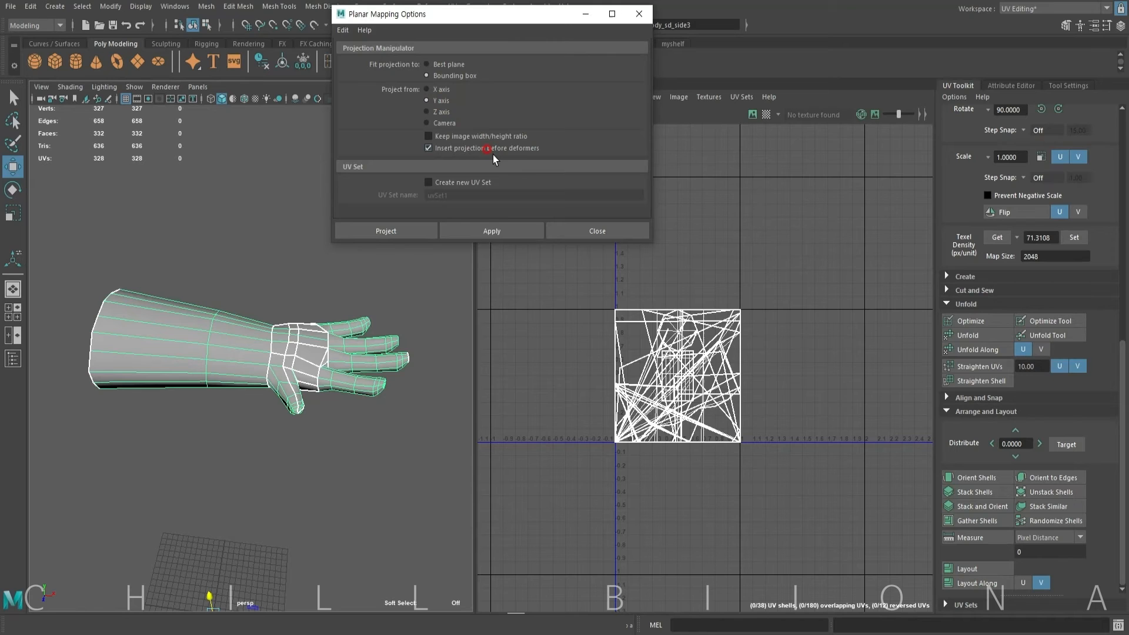
left_click(498, 230)
left_click_drag(347, 418, 250, 390, "alt")
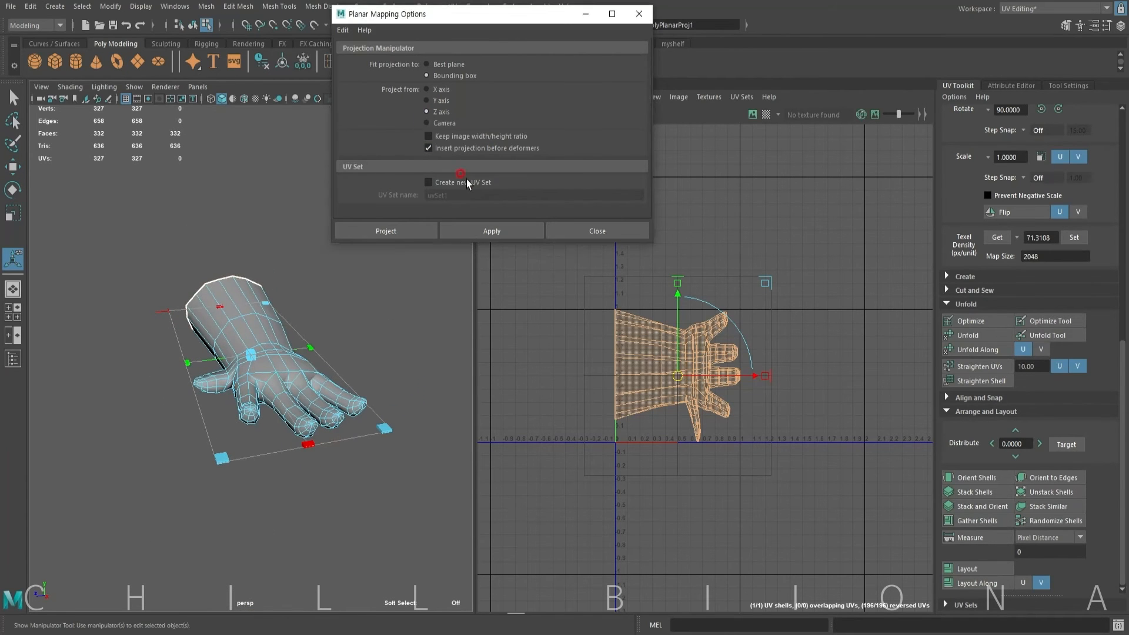
- Try planar projections of the hand from the Z axis and the X axis
left_click(492, 231)
left_click_drag(421, 260, 412, 320, "alt")
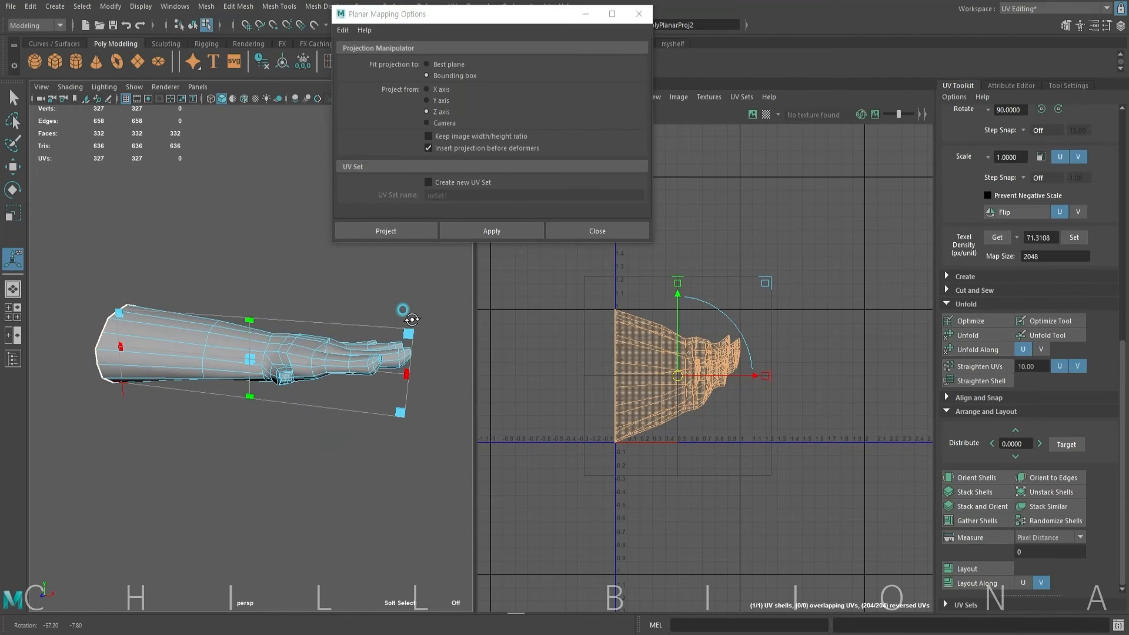
left_click(505, 230)
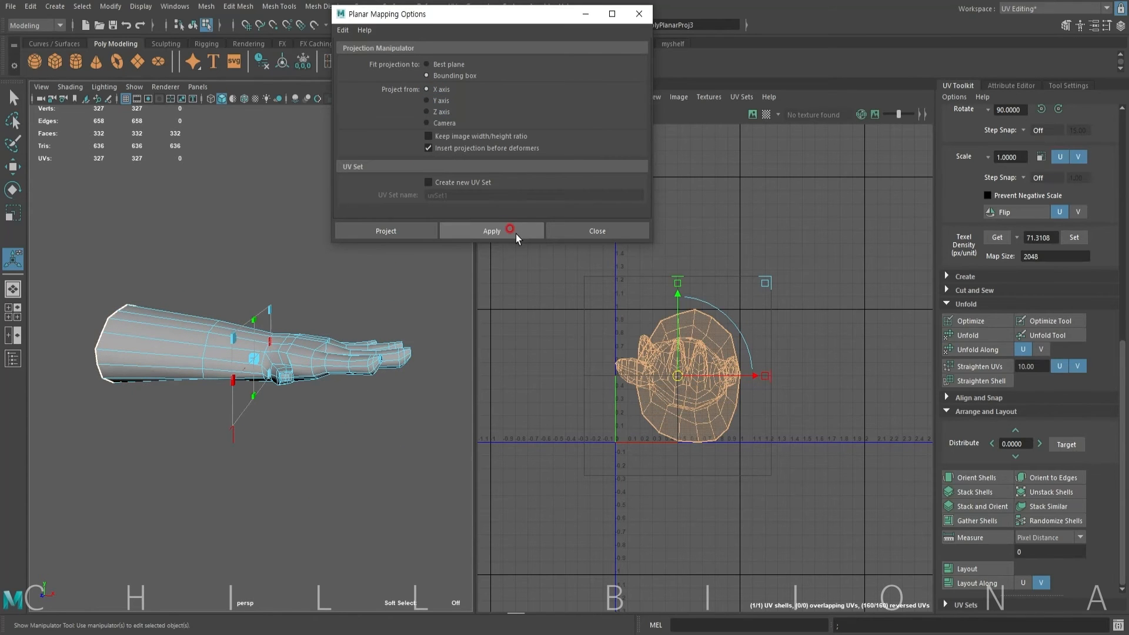
left_click_drag(369, 334, 282, 357, "alt")
left_click(423, 115)
left_click(495, 230)
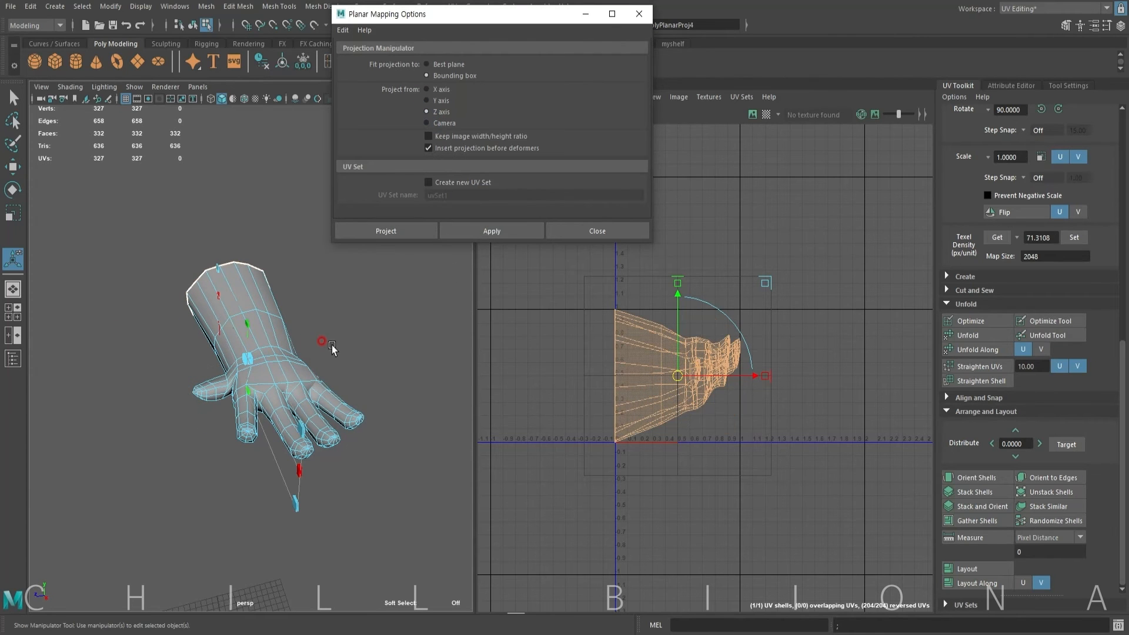
- Project the hand's UVs from the Y axis again and close the planar mapping options
left_click(470, 230)
left_click(597, 232)
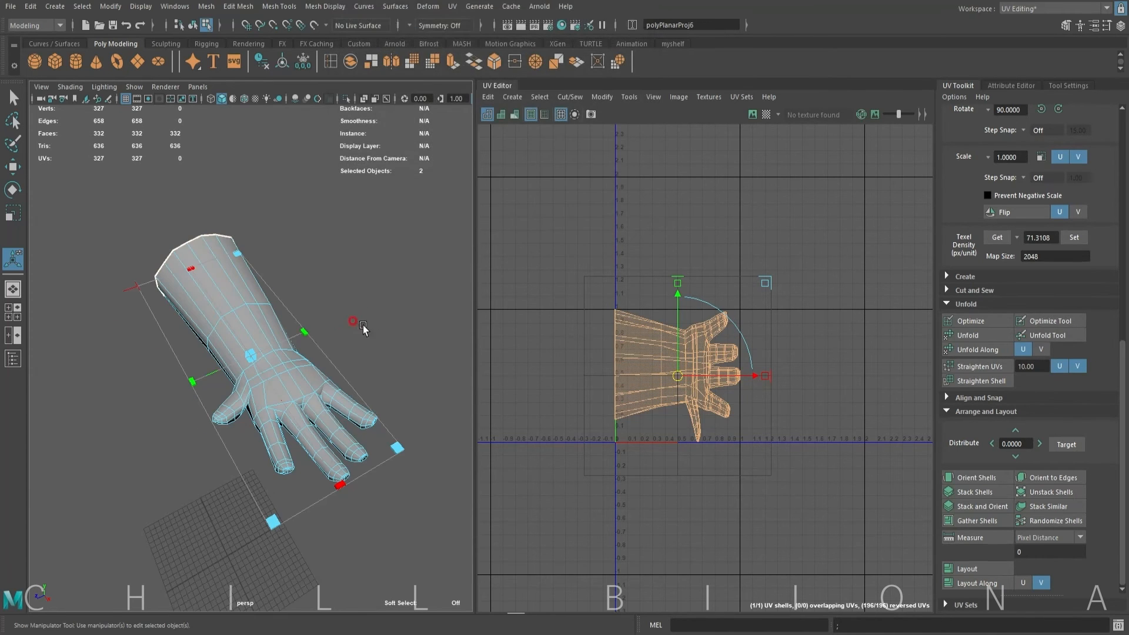
left_click_drag(363, 326, 420, 326, "alt")
- Select the edge loops along both sides of the arm and around the fingers and thumb, and cut the UVs there
right_click_drag(212, 316, 223, 289)
left_click(272, 292)
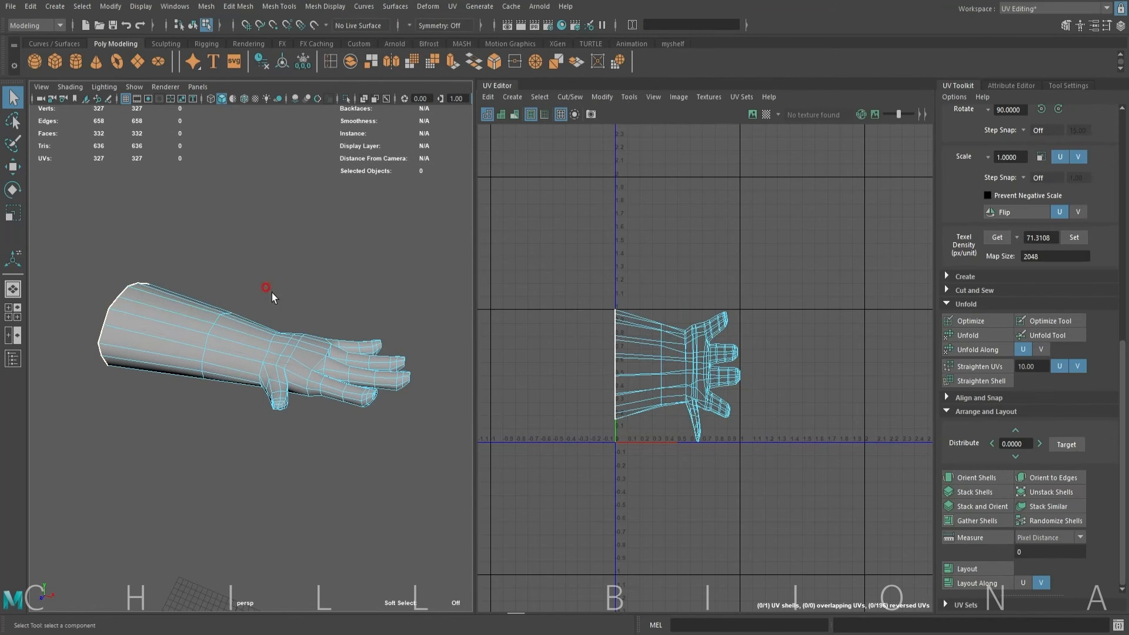
left_click_drag(268, 292, 279, 264, "alt")
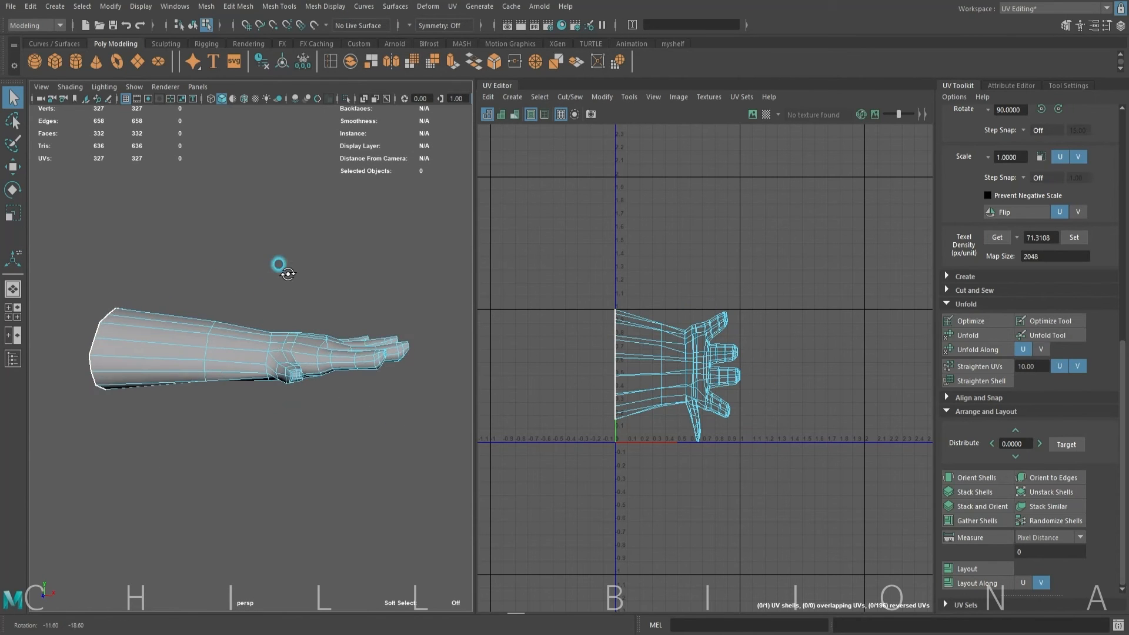
double_click(238, 364)
left_click_drag(238, 365, 258, 355, "alt")
right_click_drag(258, 355, 386, 336, "alt")
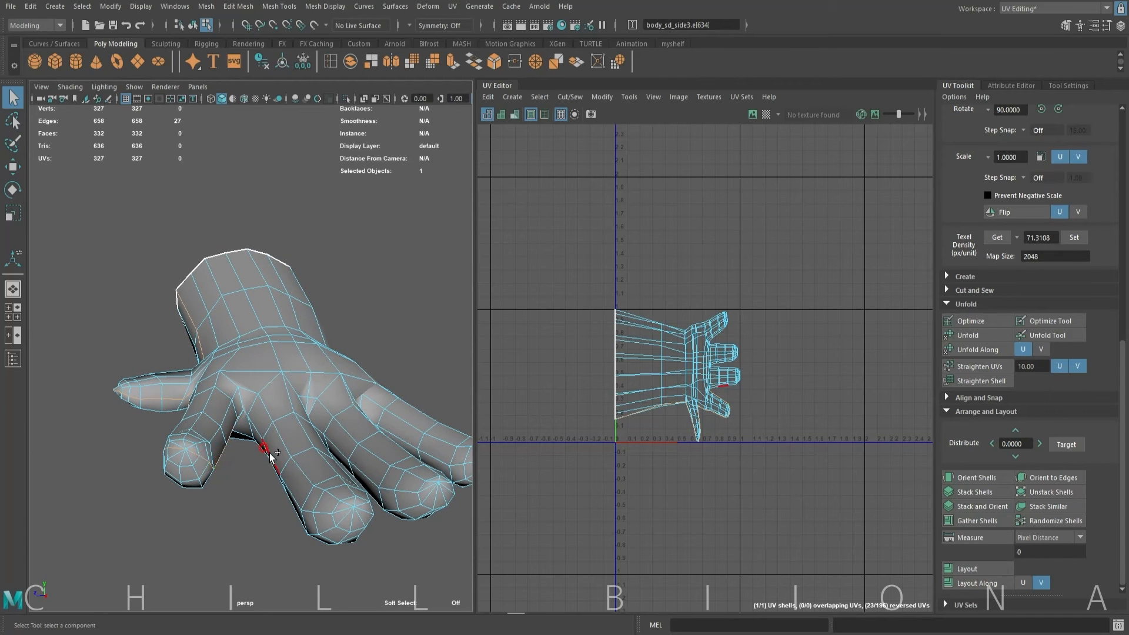
left_click_drag(272, 458, 217, 482, "alt")
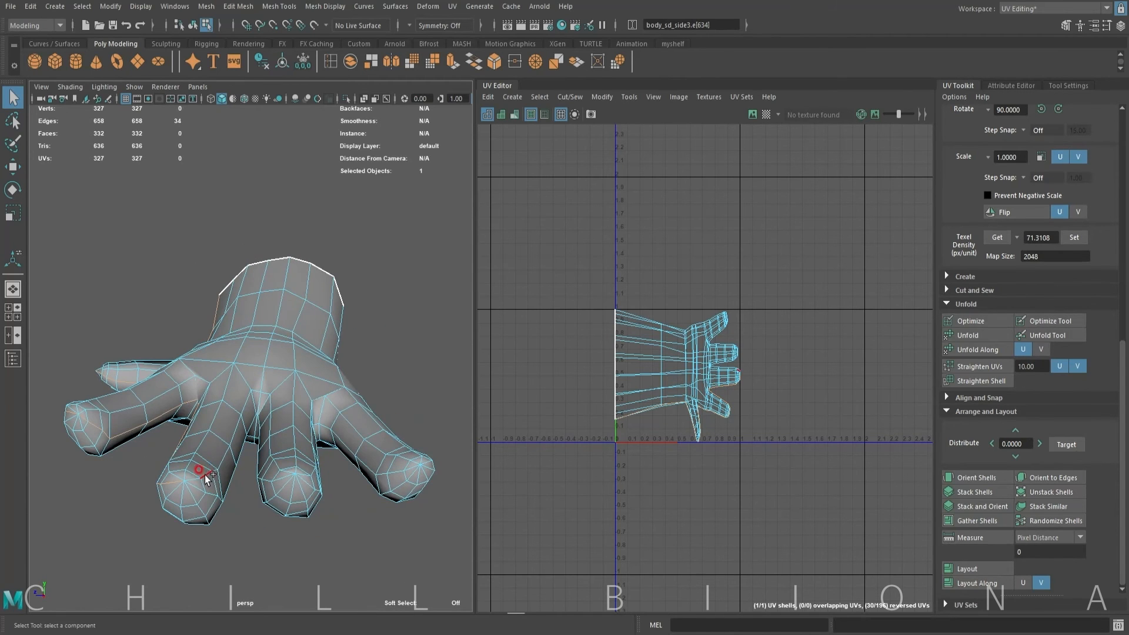
double_click(310, 486, "shift")
left_click_drag(377, 491, 154, 478, "alt")
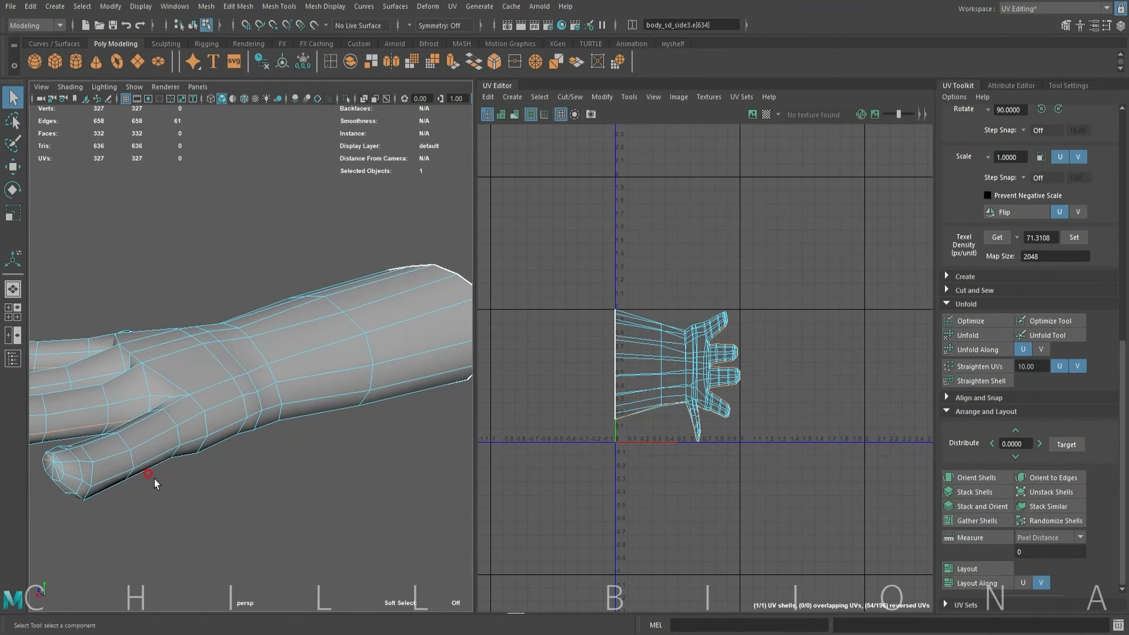
double_click(78, 478, "shift")
left_click_drag(272, 434, 336, 401, "alt")
right_click_drag(337, 401, 275, 400, "alt")
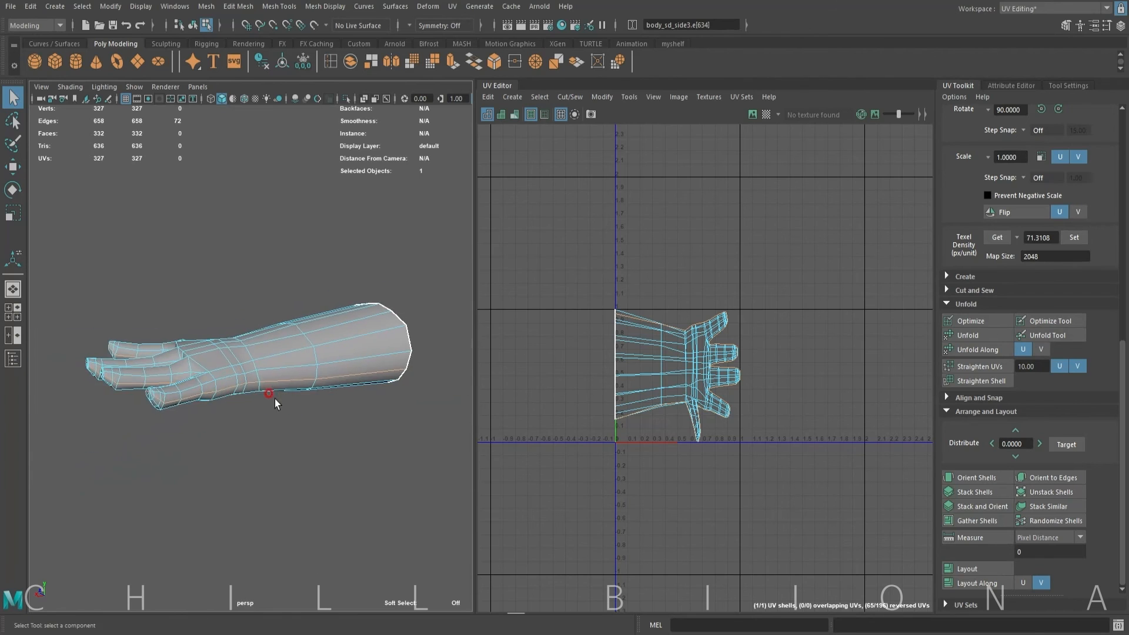
left_click_drag(274, 399, 224, 379, "alt")
key("shift+x")
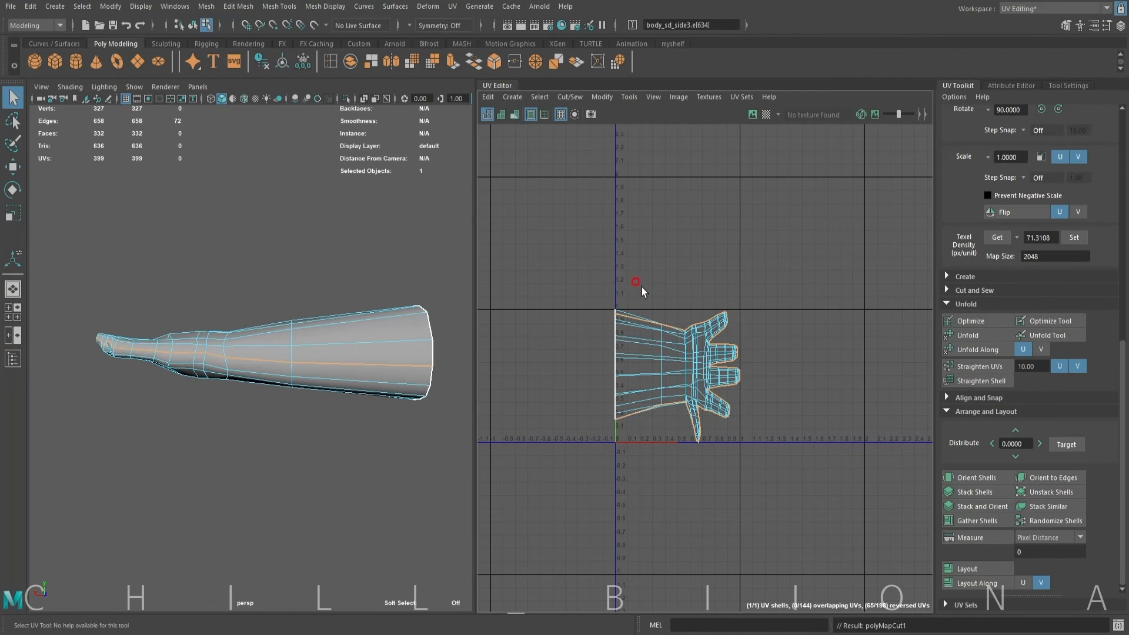
- Select the whole hand UV shell and unfold it
right_click_drag(627, 257, 586, 240)
left_click(668, 353)
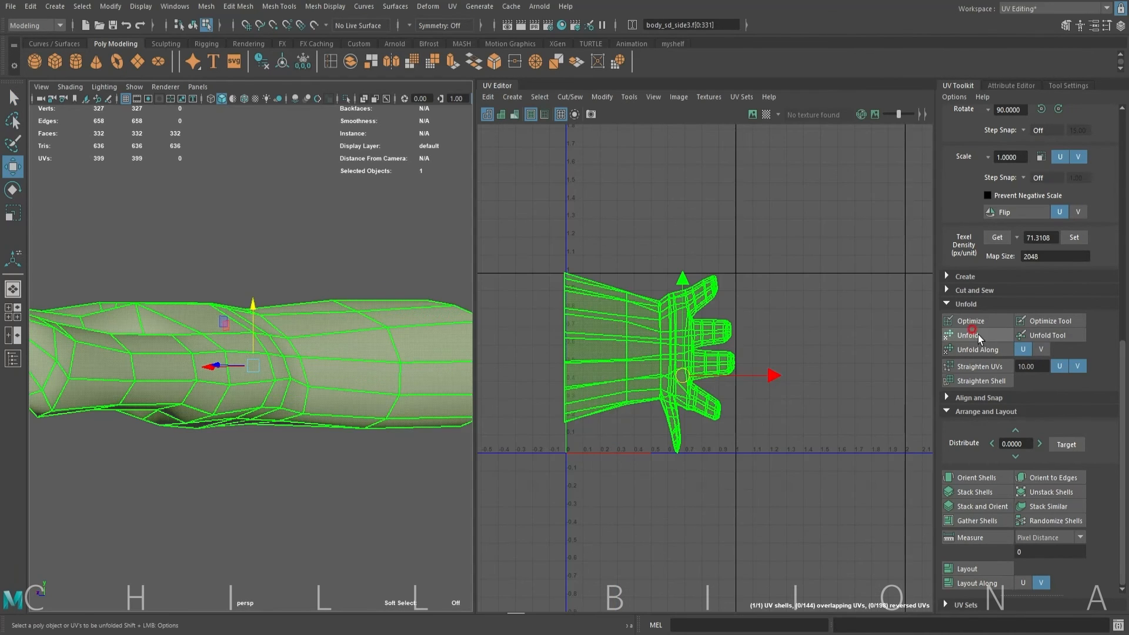
left_click(979, 334)
- Cut the UV edge that still connects the two halves of the hand beside a finger
right_click_drag(764, 322, 941, 378, "alt")
middle_click_drag(696, 437, 648, 326, "alt")
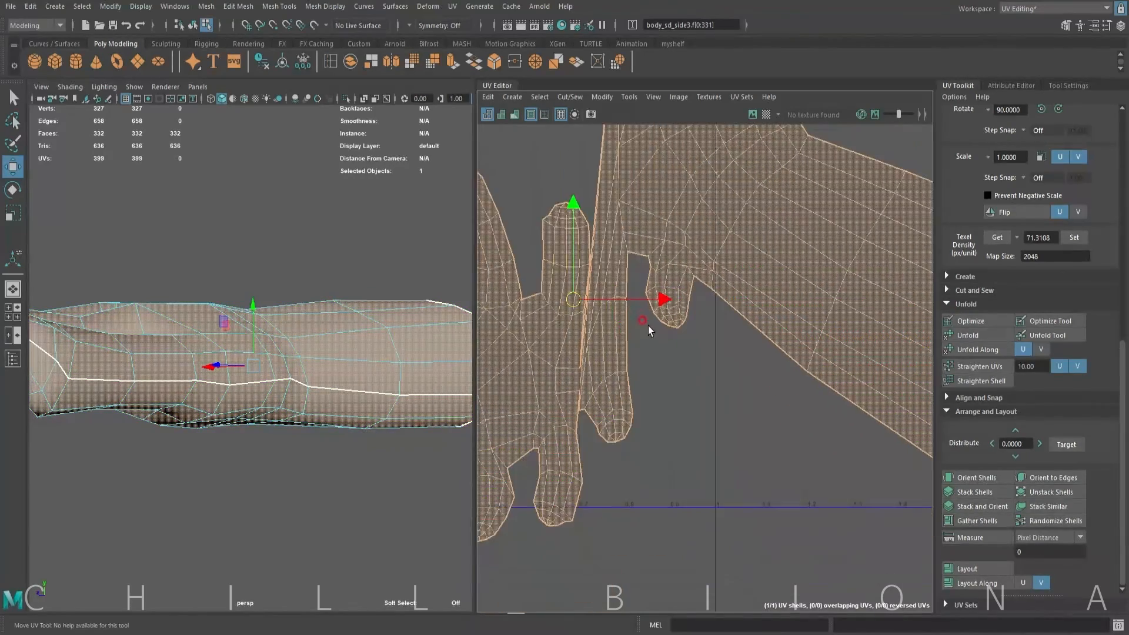
scroll(647, 341, "up", 2)
right_click_drag(595, 360, 595, 331)
left_click(556, 392)
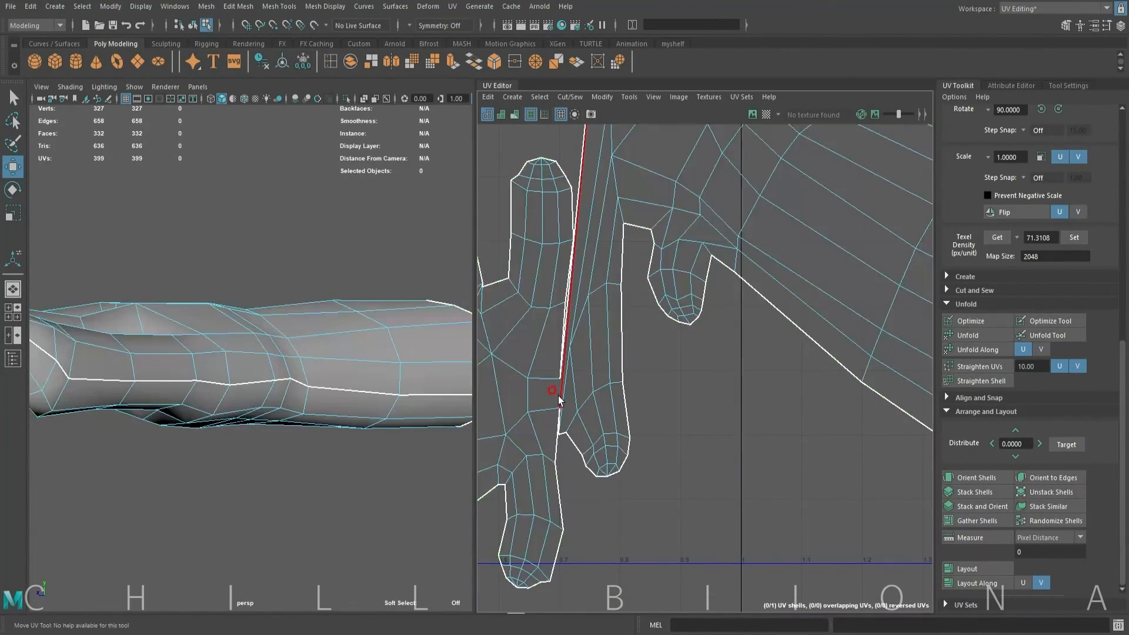
key("shift+x")
- Unfold each of the two separated hand shells and clear the selection
scroll(691, 313, "down", 2)
right_click_drag(711, 312, 669, 299)
left_click(591, 347)
left_click(970, 337)
left_click(897, 332)
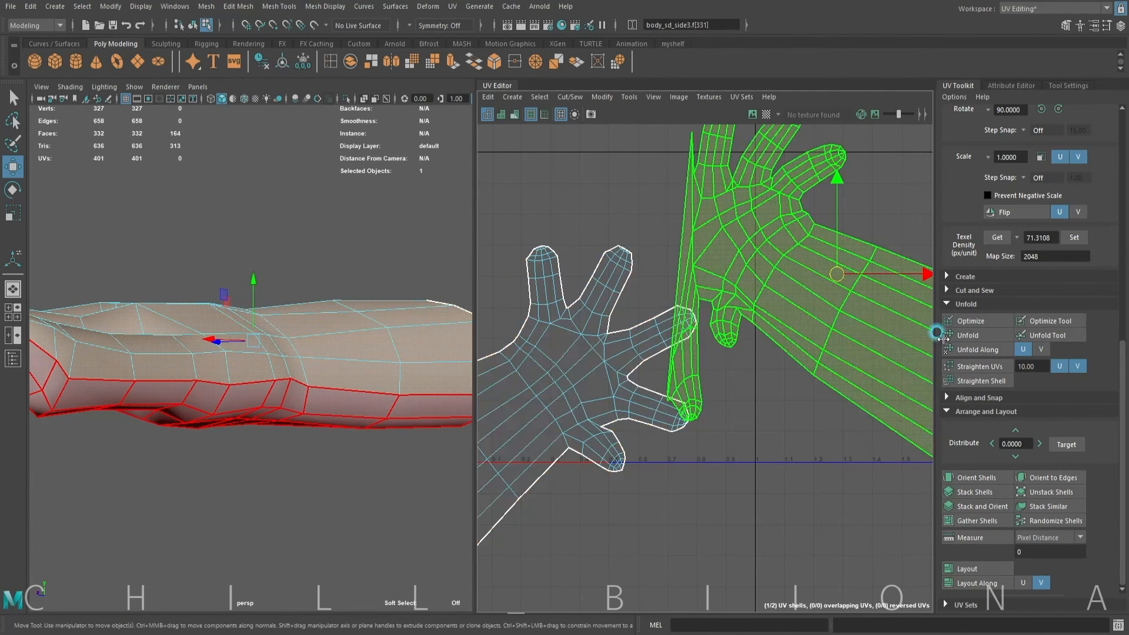
left_click(970, 335)
scroll(633, 366, "down", 2)
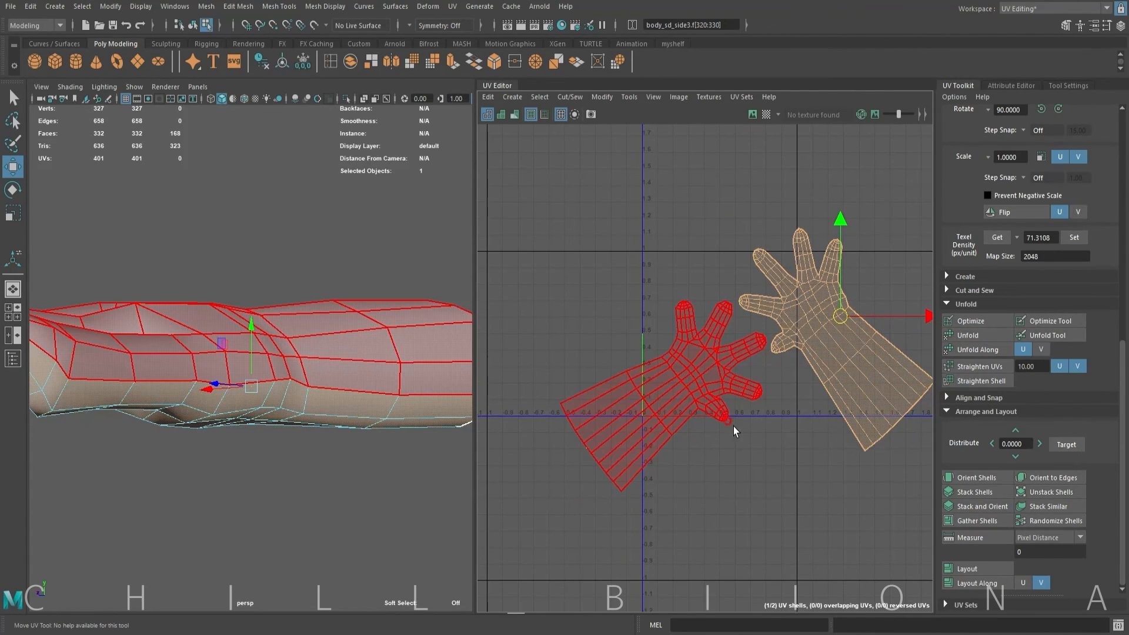
right_click_drag(320, 393, 200, 426, "alt")
left_click_drag(201, 423, 390, 454, "alt")
left_click(378, 425)
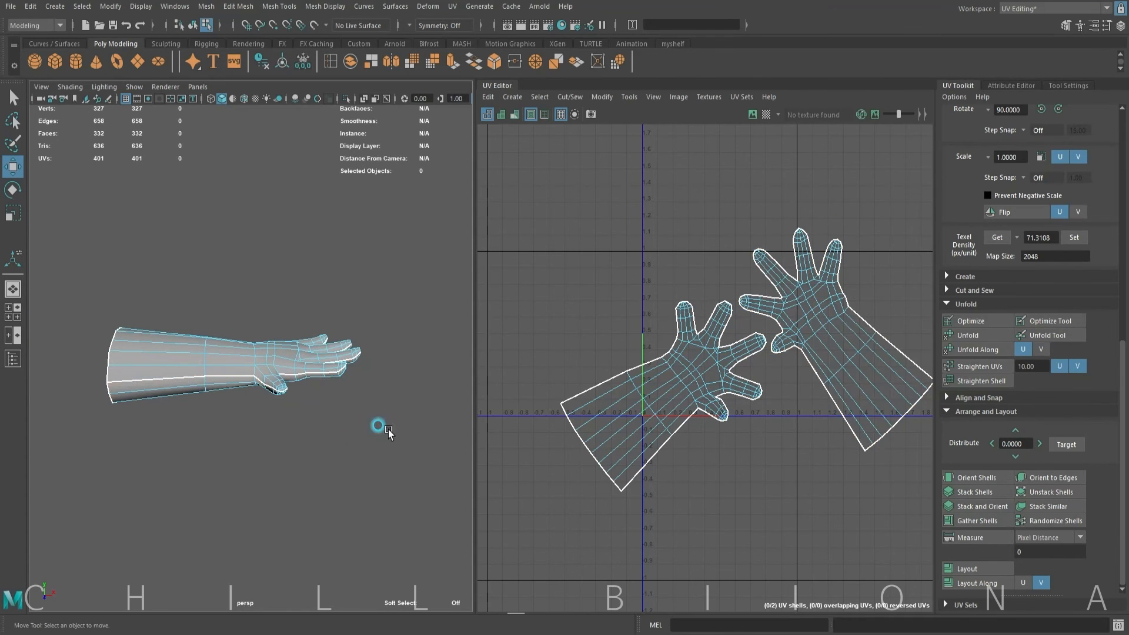
- Rotate both hand shells so that the fingers point straight up
left_click(710, 321)
key("e")
left_click_drag(710, 318, 622, 301)
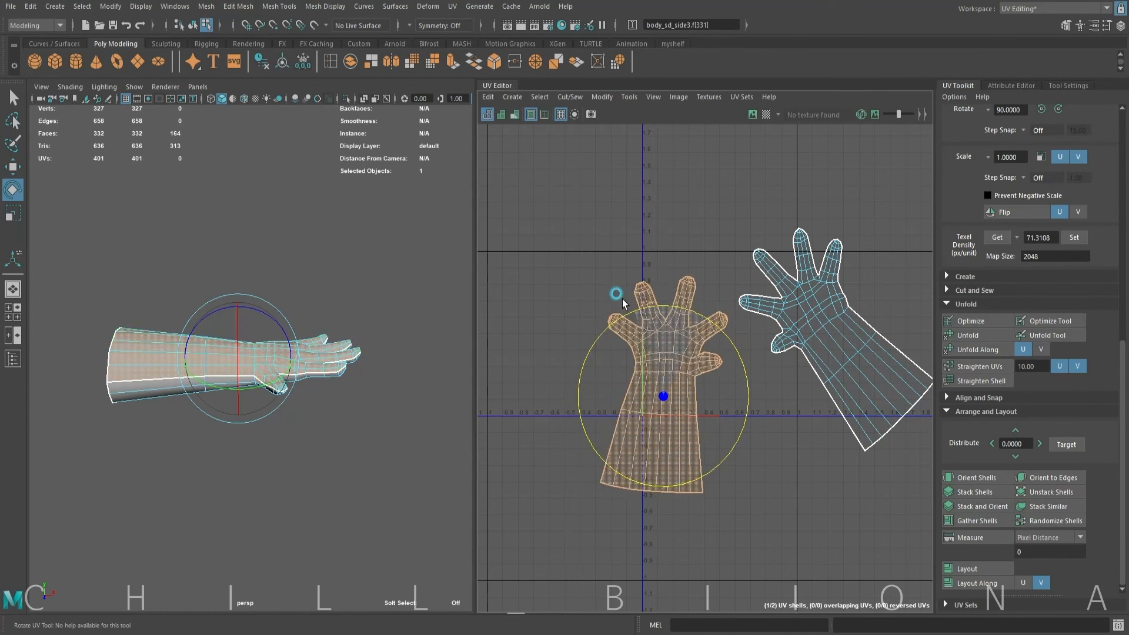
left_click(796, 281)
left_click_drag(794, 263, 851, 260)
- Set the texel density of both hand shells to 118.9854 px/unit at map size 2048
left_click_drag(582, 202, 587, 207)
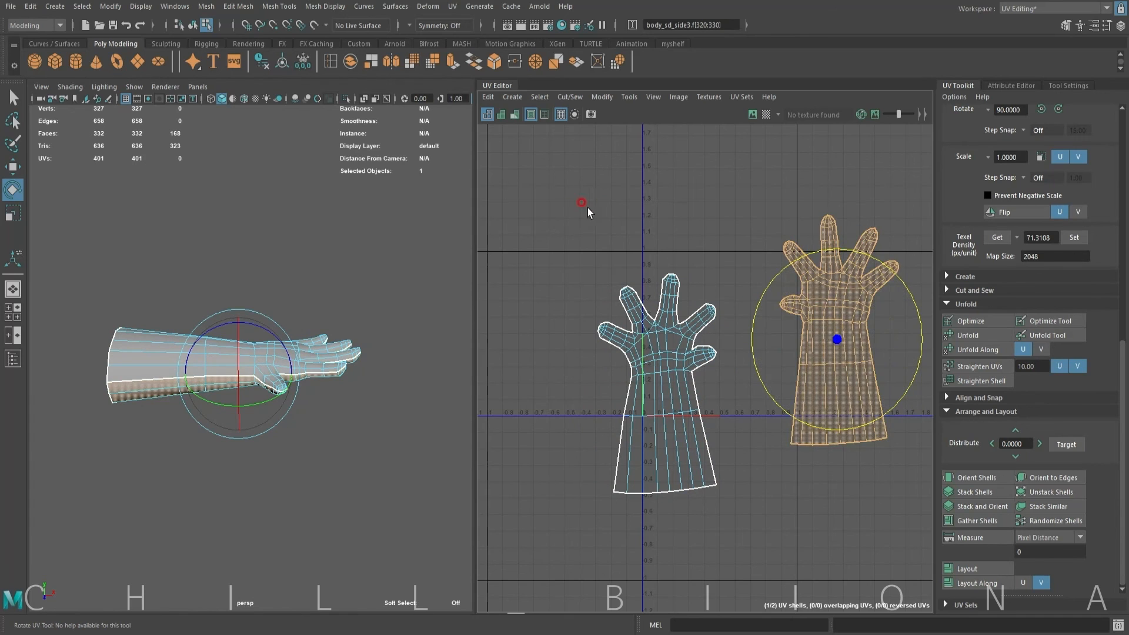
left_click_drag(891, 519, 892, 520)
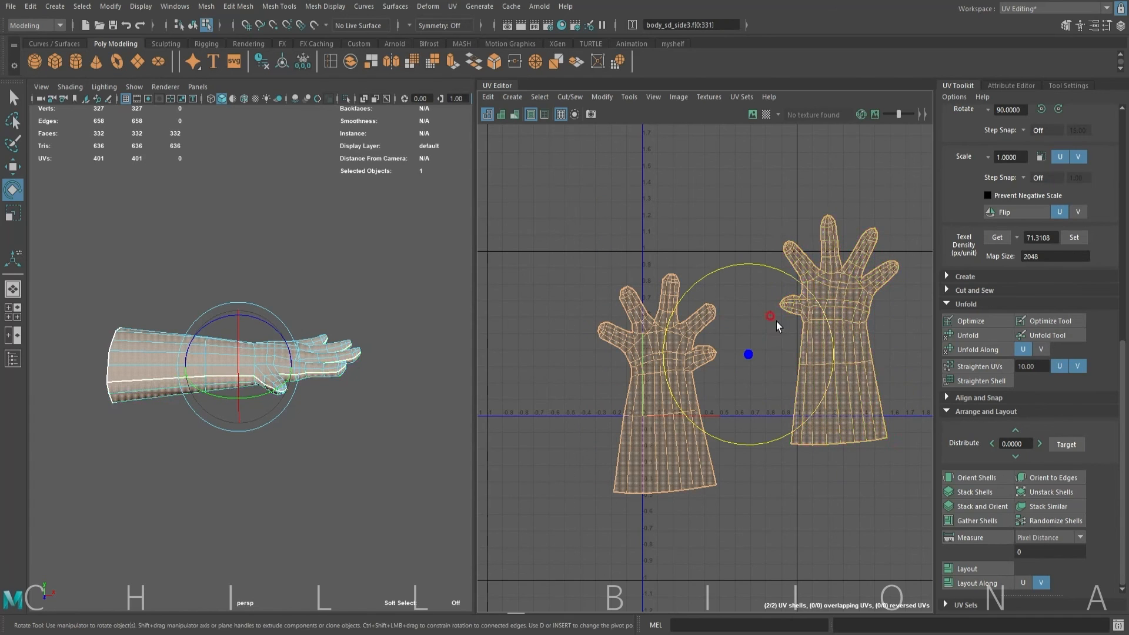
left_click(1068, 237)
left_click(987, 196)
- Scale both hand shells down together, move them into the UV tile and place them side by side
key("r")
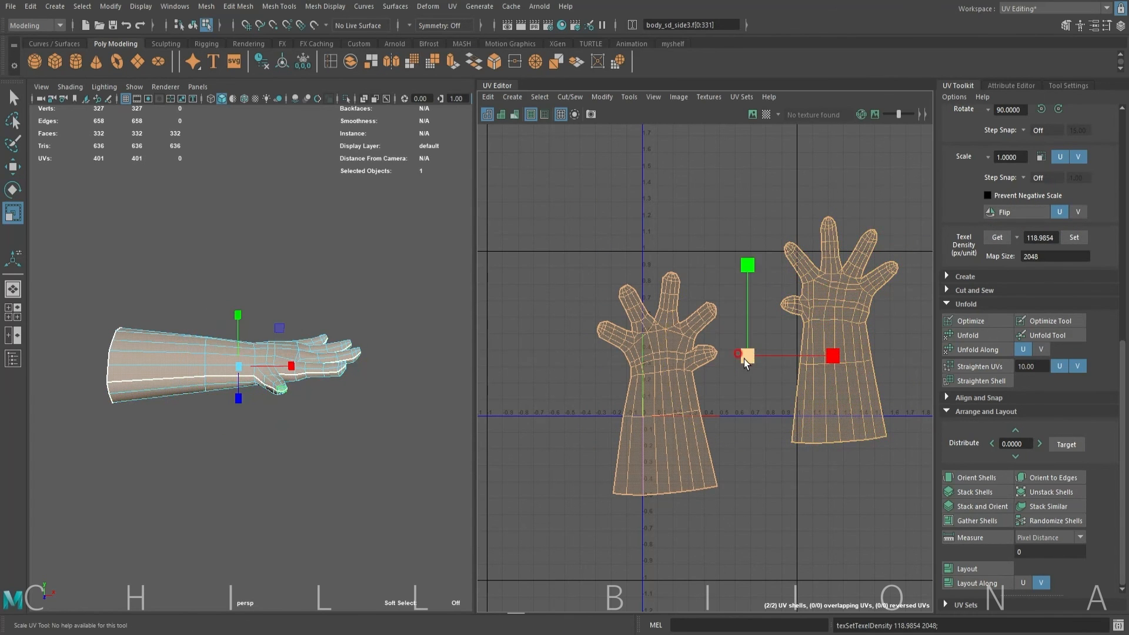
left_click_drag(744, 359, 698, 359)
key("w")
left_click_drag(784, 356, 757, 356)
left_click(697, 351)
left_click_drag(678, 345, 743, 353)
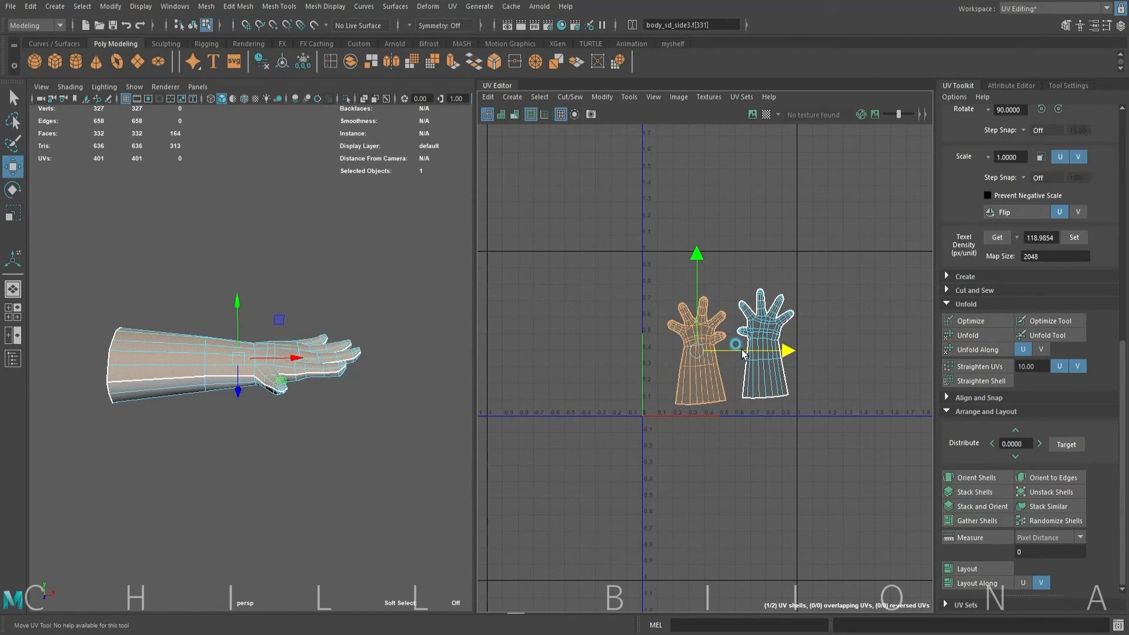
- Select both hand shells, nudge the pair towards the middle of the tile and clear the selection
left_click_drag(653, 282, 835, 417)
key("e")
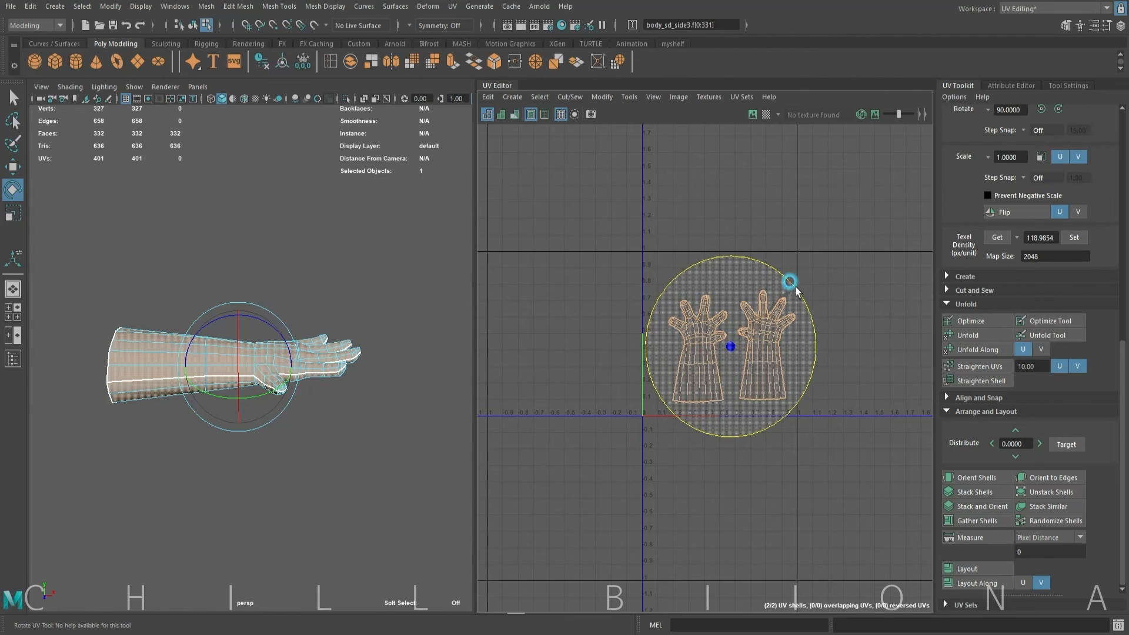
left_click(858, 285)
left_click_drag(610, 283, 820, 388)
key("w")
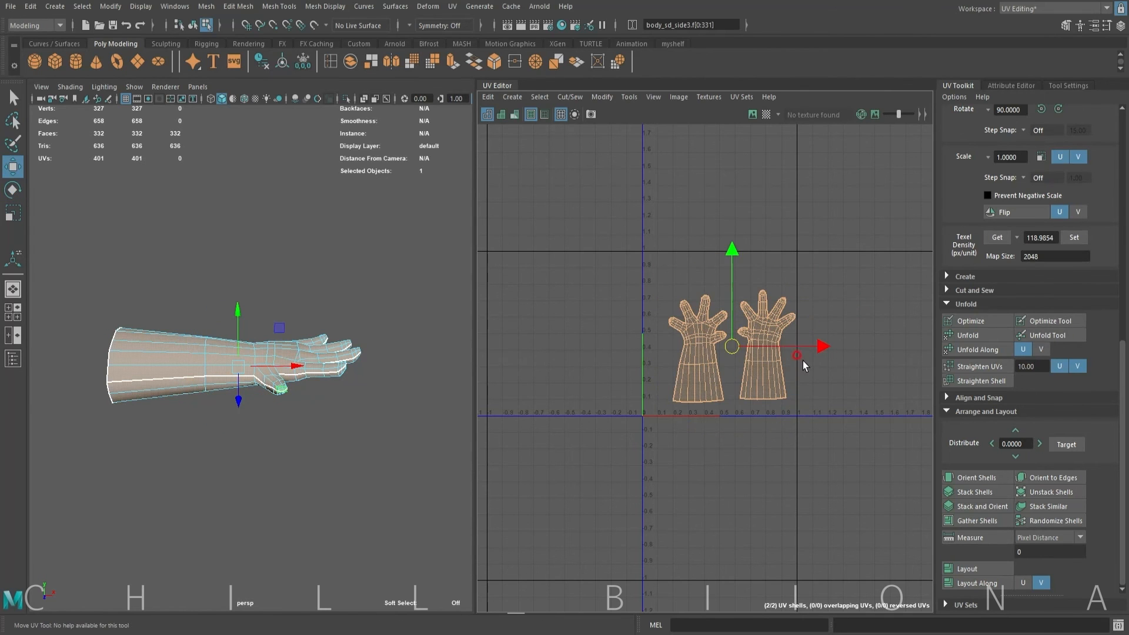
left_click_drag(805, 349, 798, 347)
left_click(892, 280)
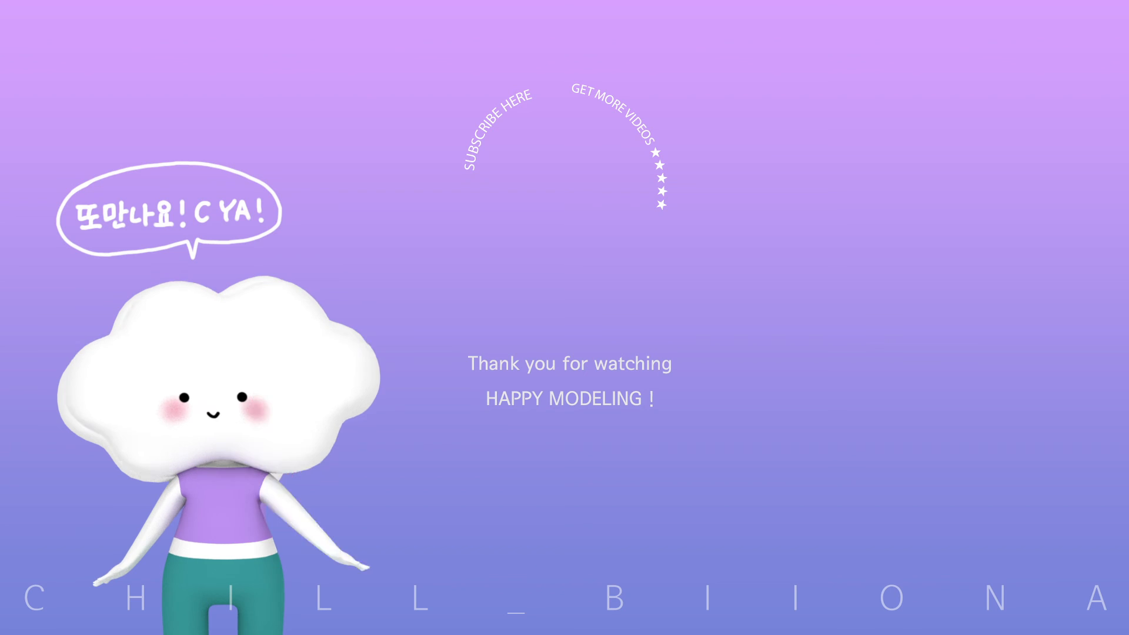